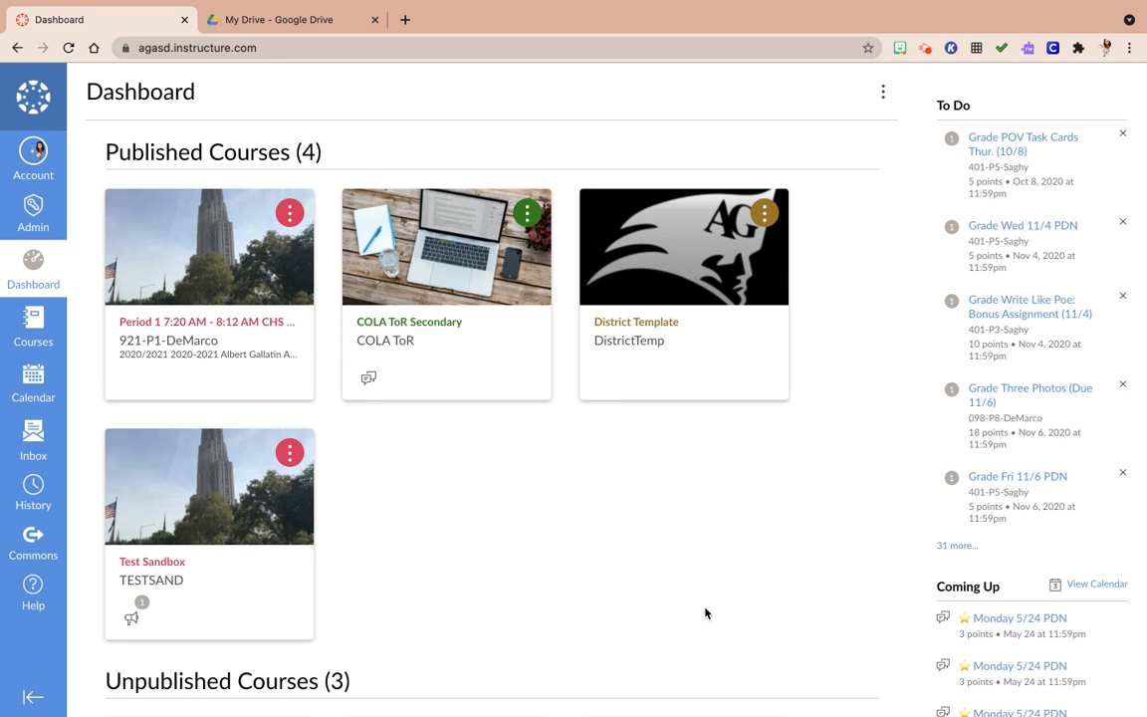
Open the settings of the published Test Sandbox course from the dashboard.
scroll(705, 612, down, 2)
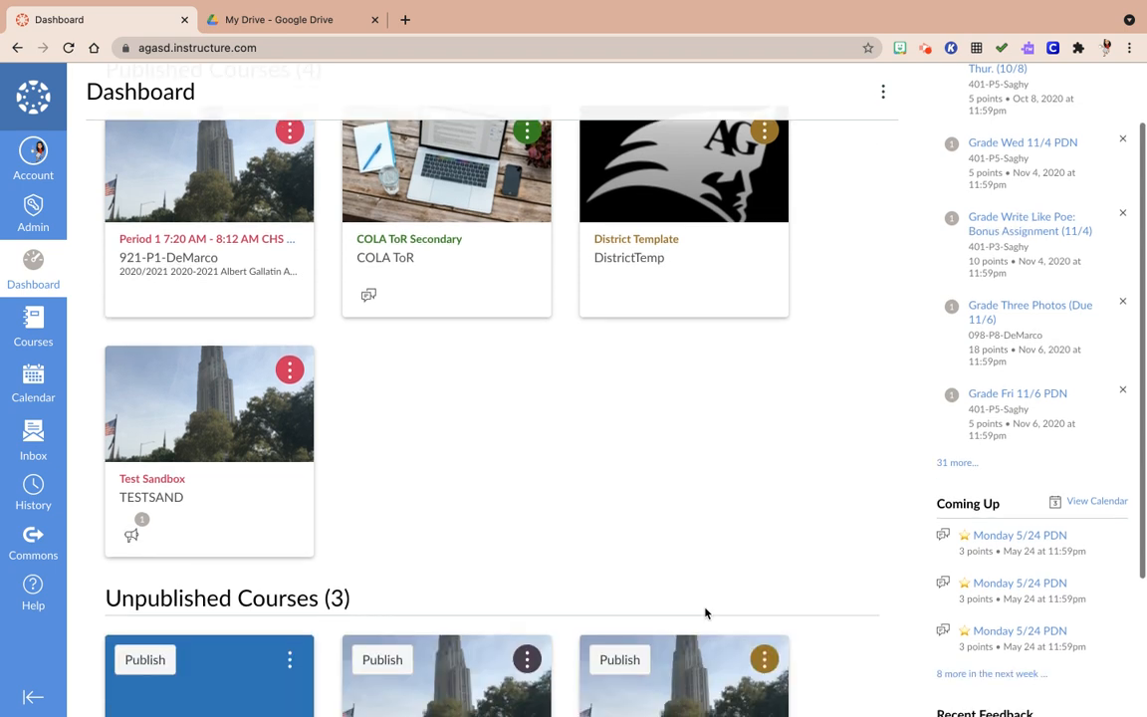
click(144, 480)
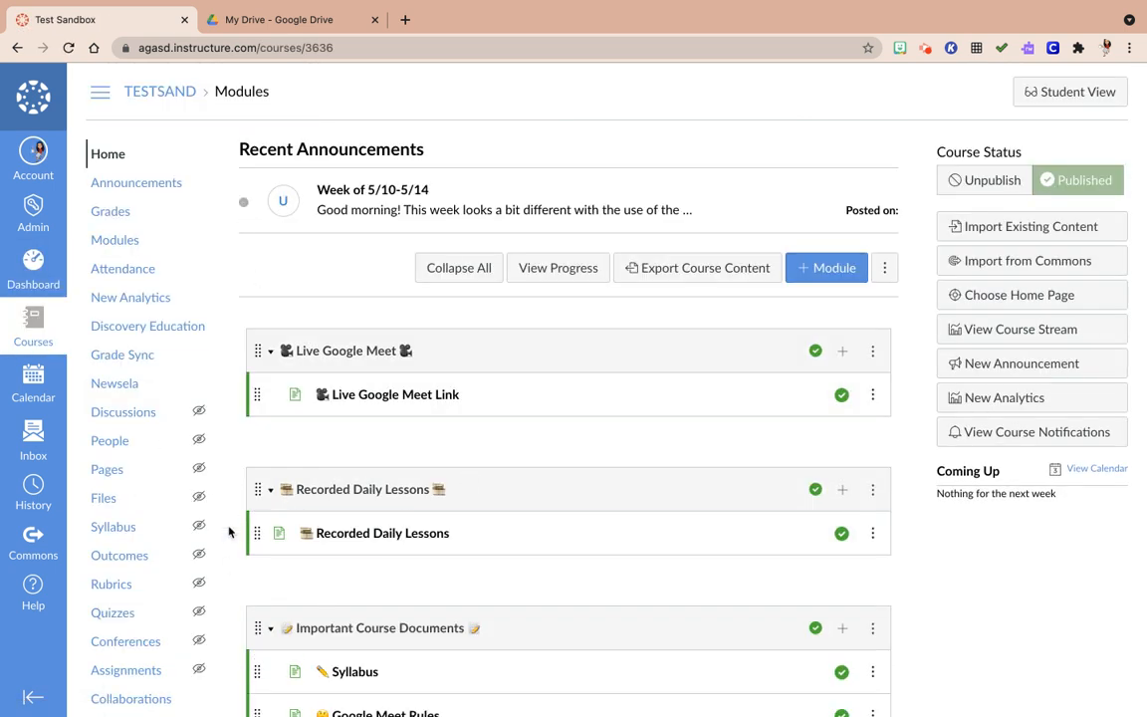
scroll(229, 532, down, 3)
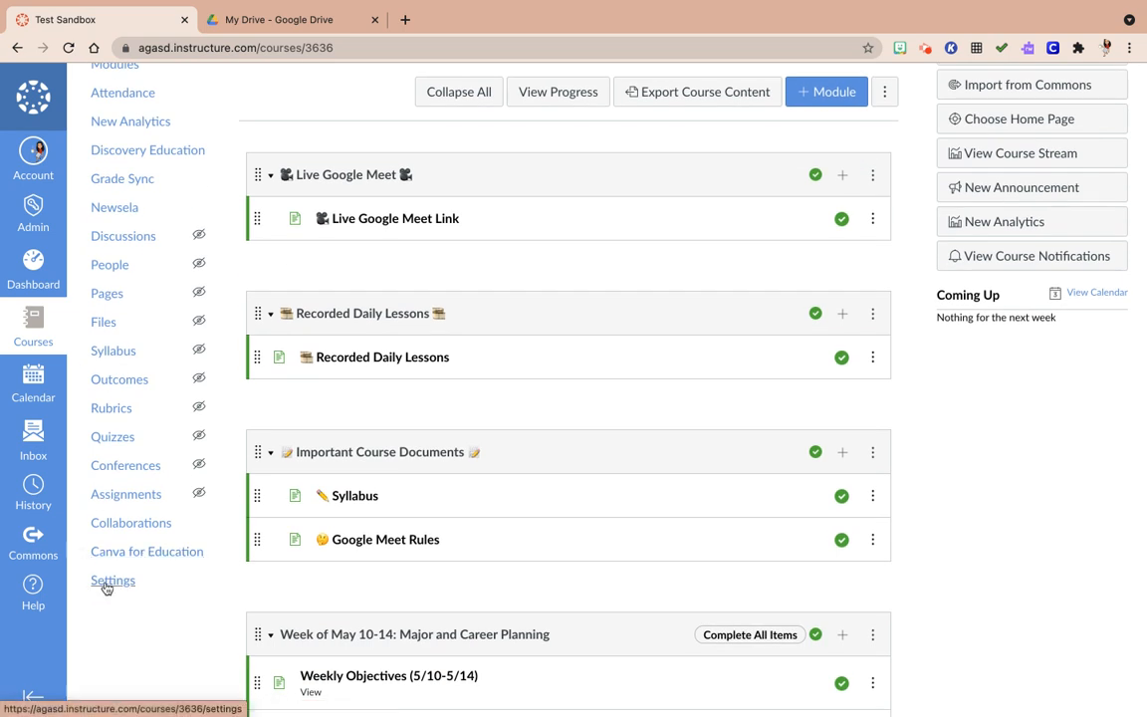
click(107, 585)
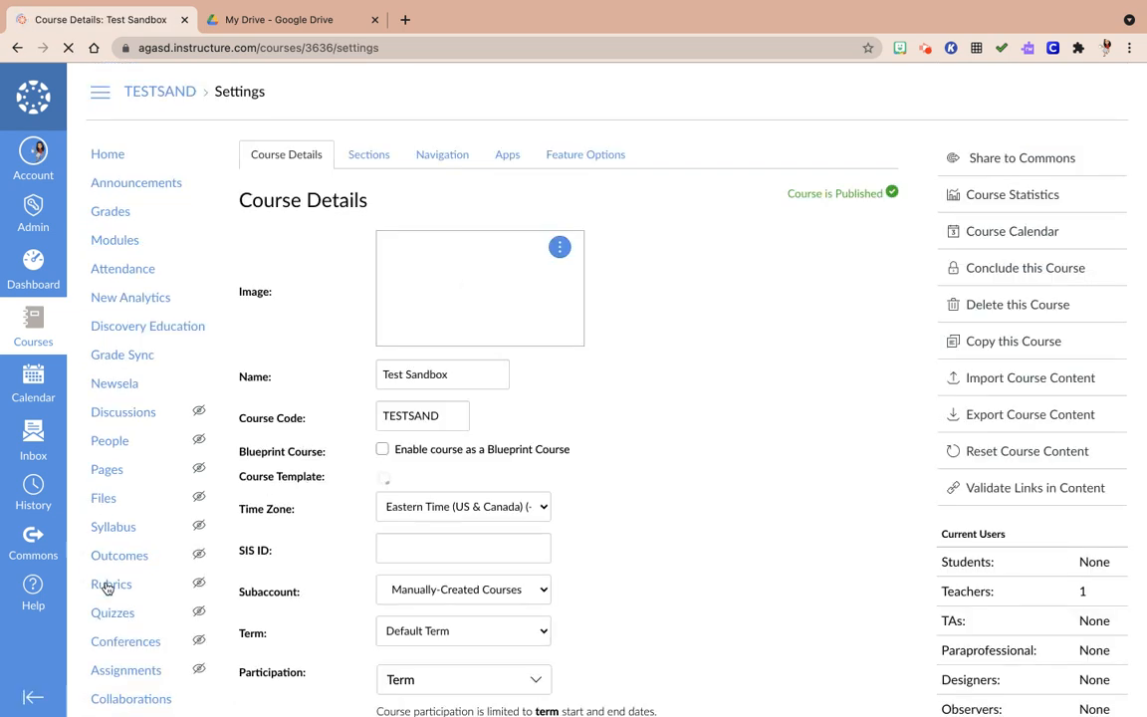
Create a content export of type Course for Test Sandbox and download the export file.
click(1008, 417)
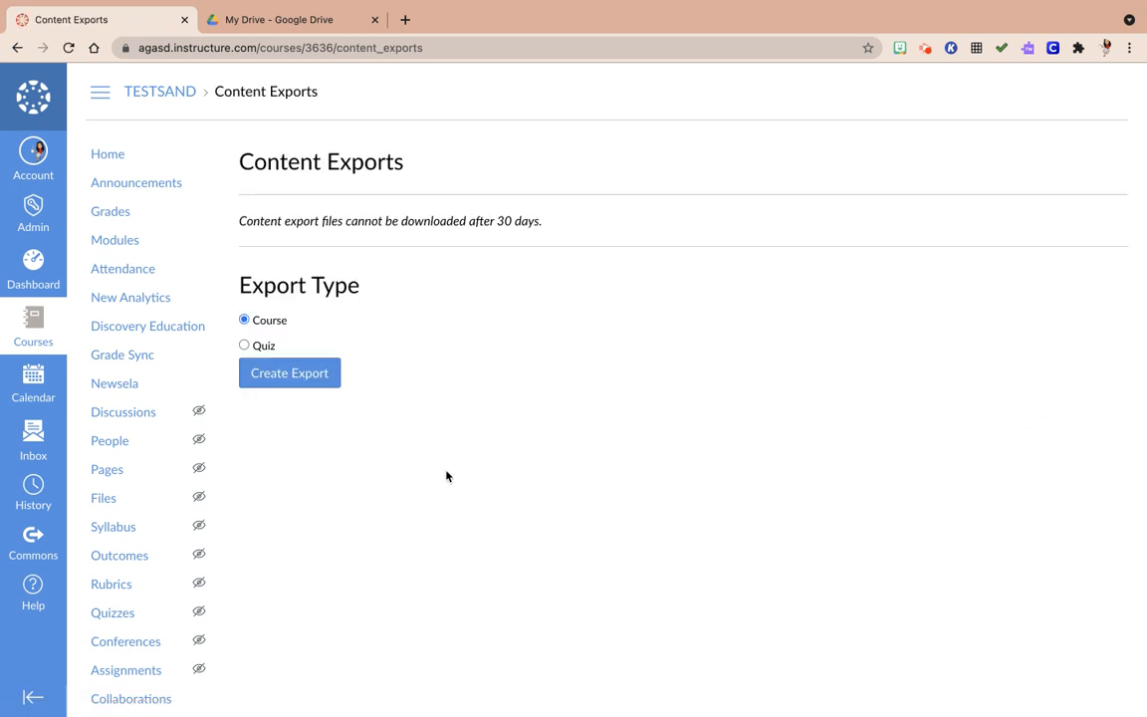
click(305, 373)
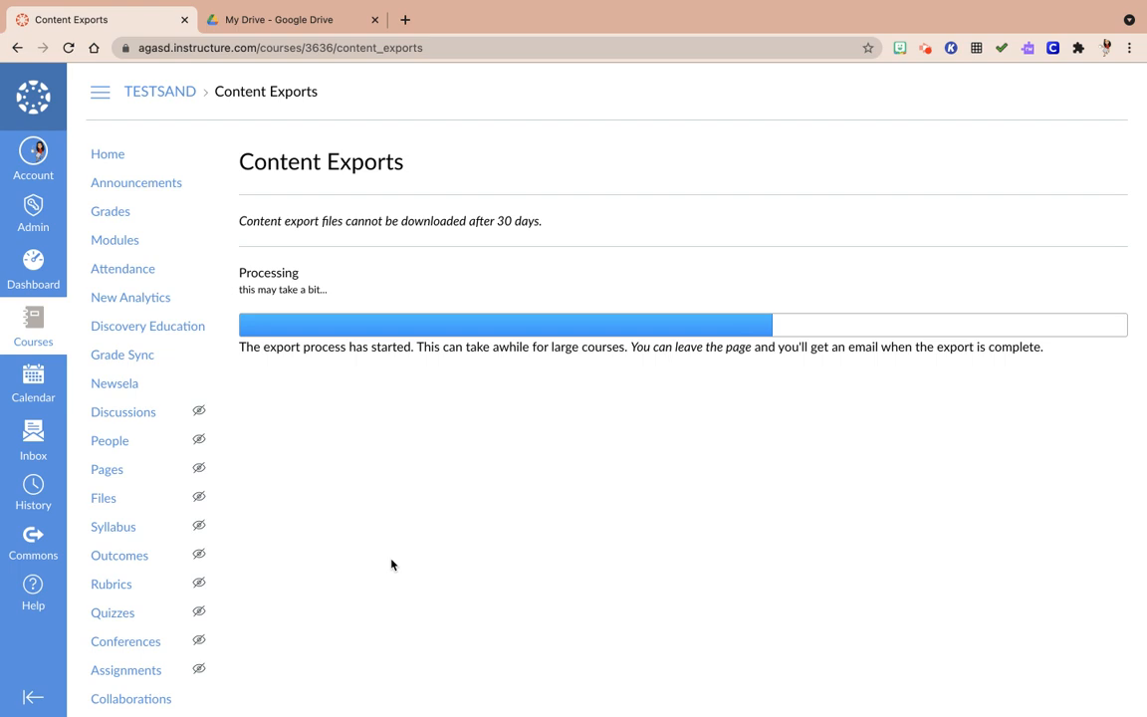
scroll(396, 604, down, 2)
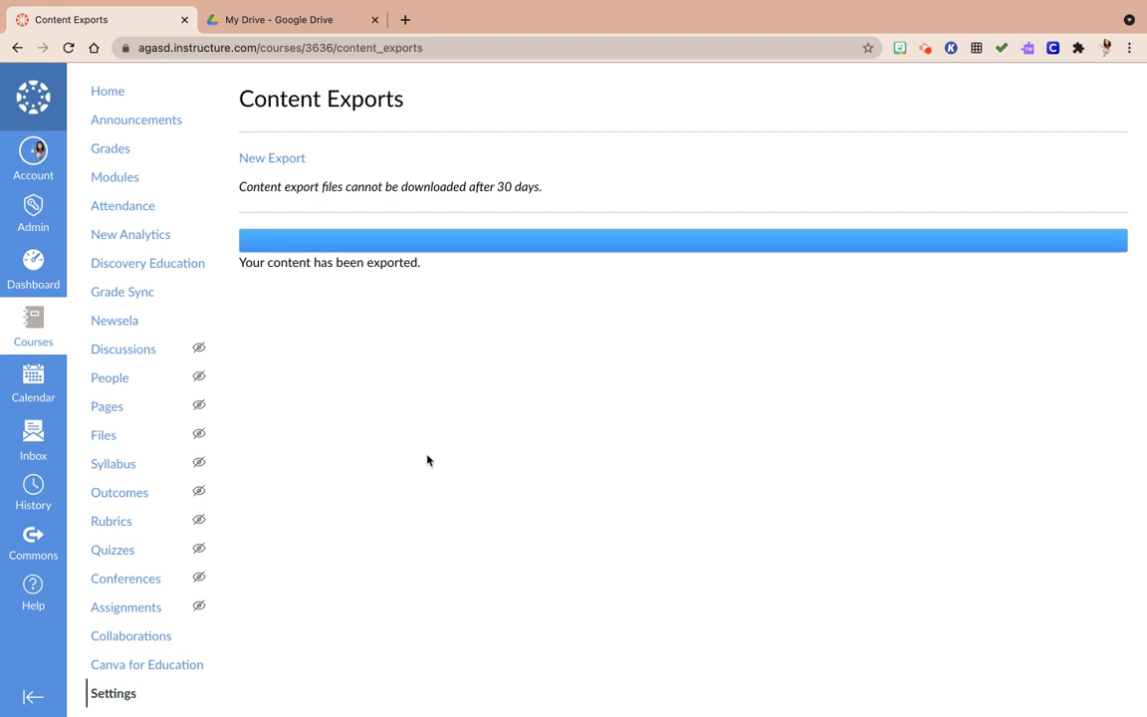
click(270, 162)
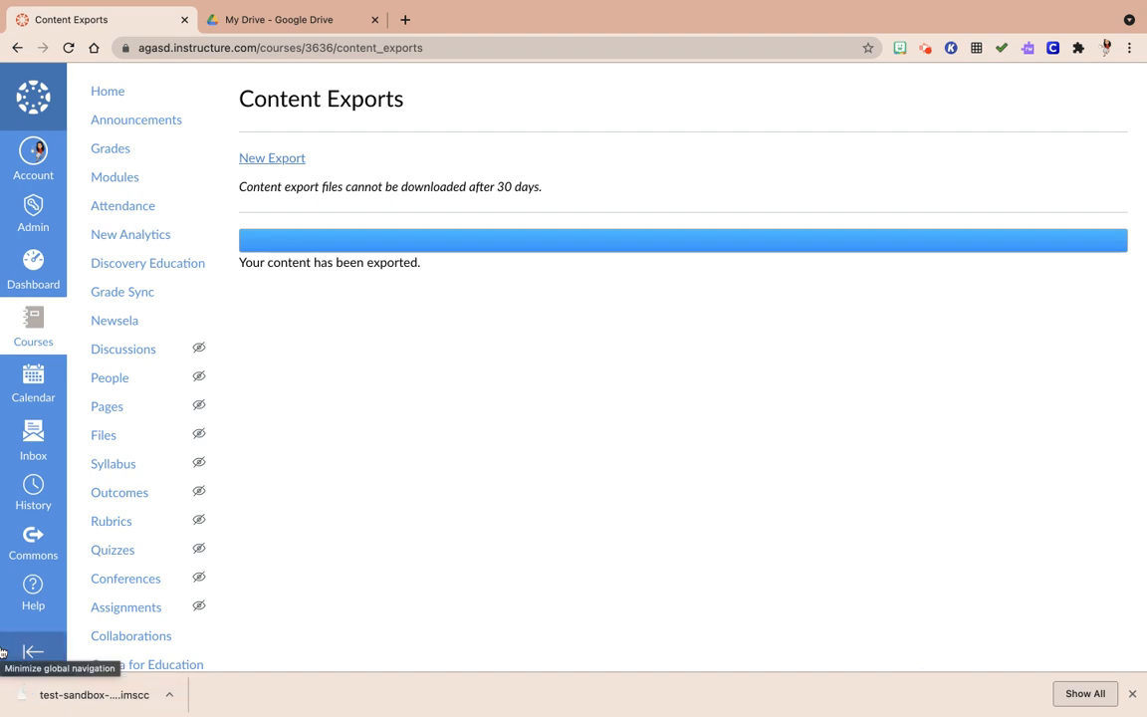
Switch to Finder and copy test-sandbox-export.imscc from Downloads to the NO NAME drive.
mouse_move(209, 705)
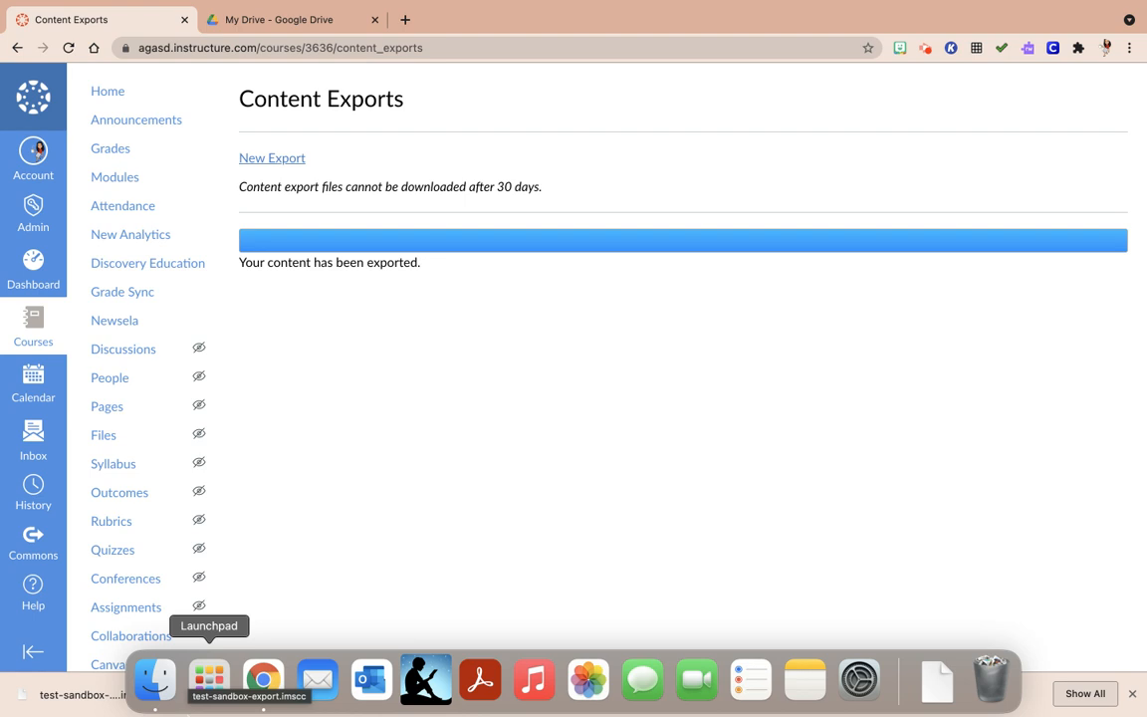
click(154, 679)
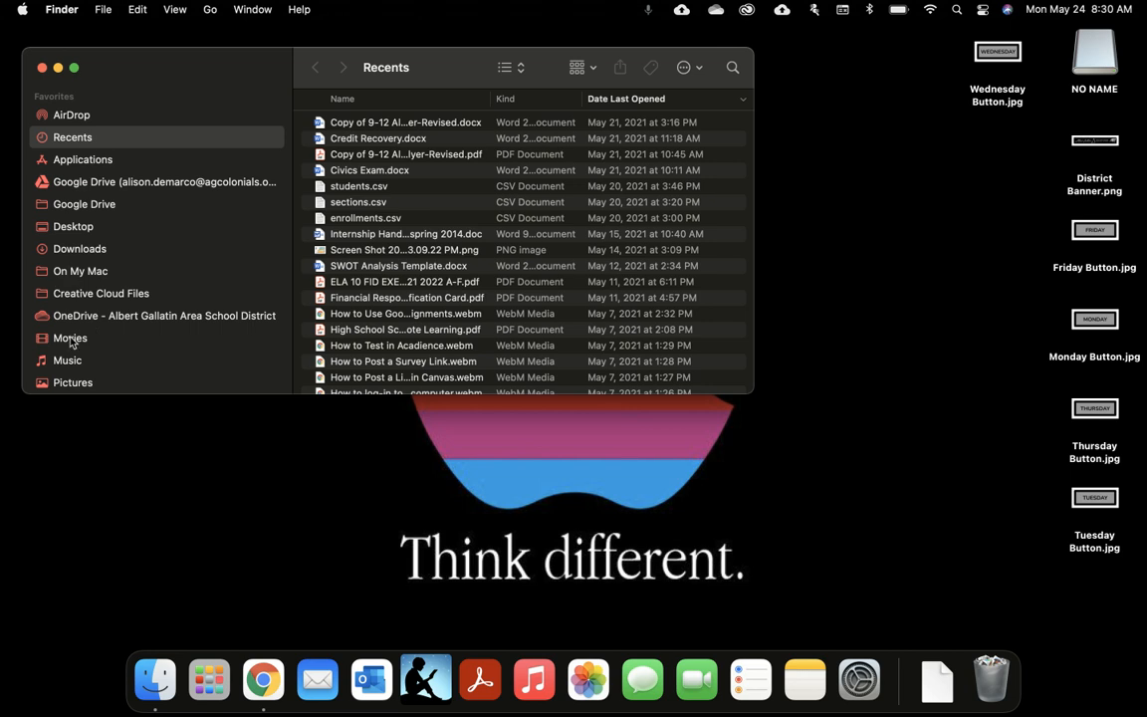
click(67, 254)
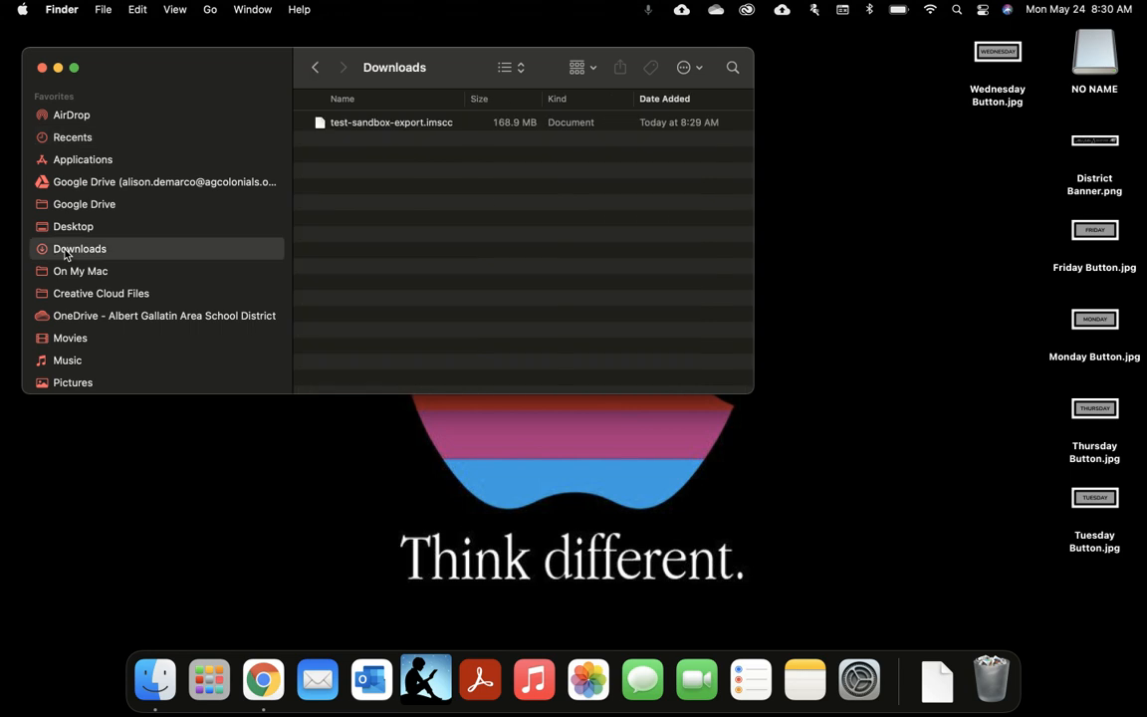
click(414, 130)
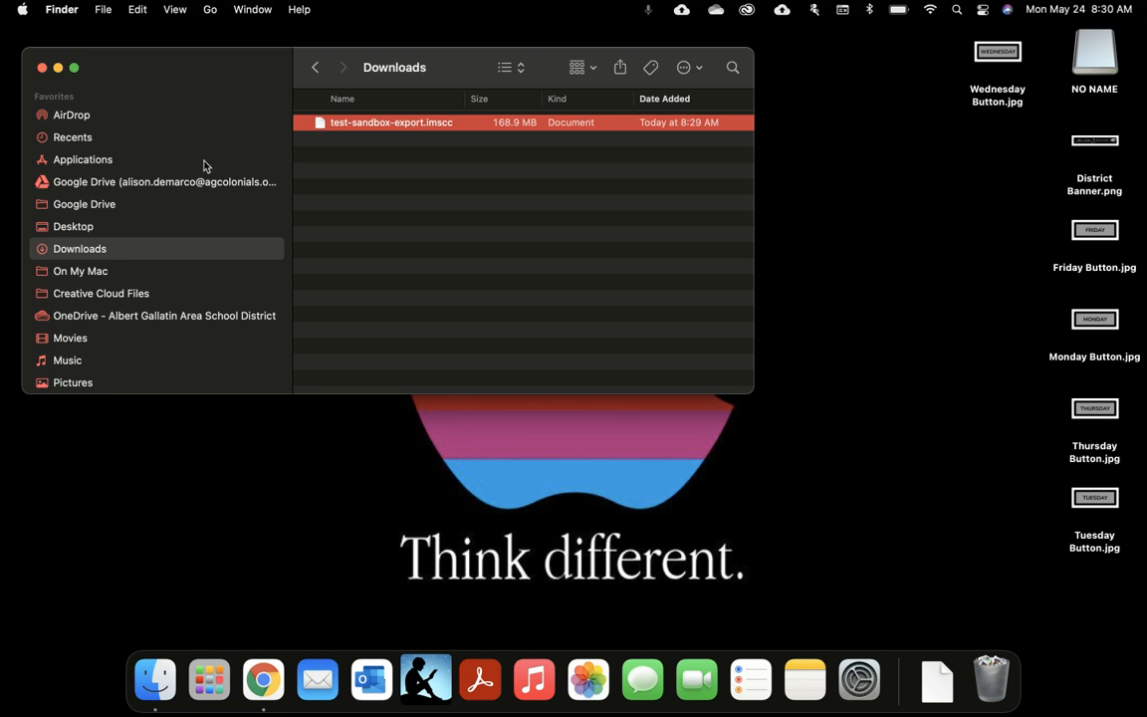
scroll(182, 194, down, 3)
scroll(180, 196, down, 6)
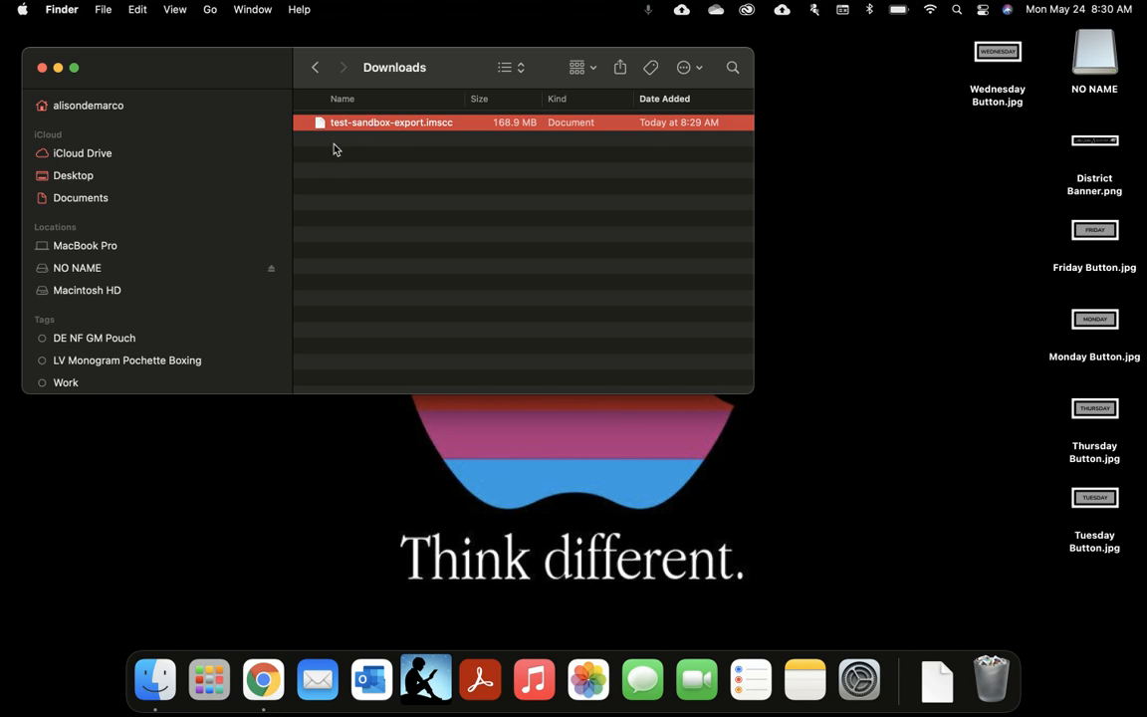
drag(366, 123, 132, 268)
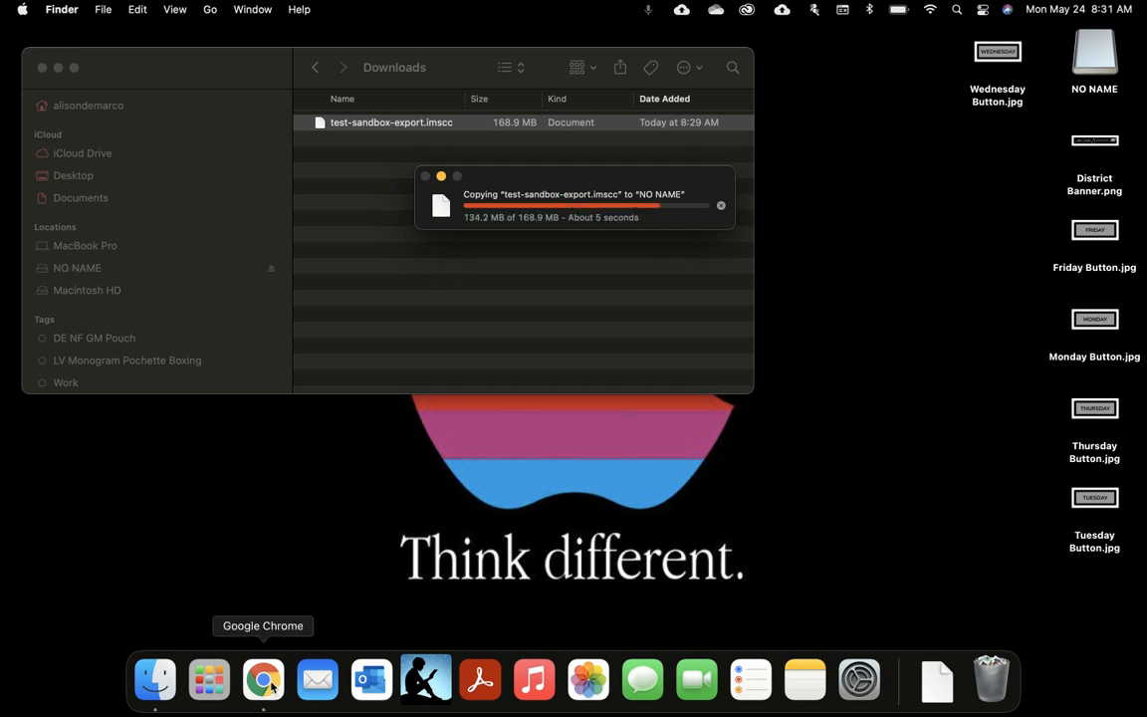
Switch to Google Drive in Chrome and upload test-sandbox-export.imscc from Downloads to My Drive.
click(263, 681)
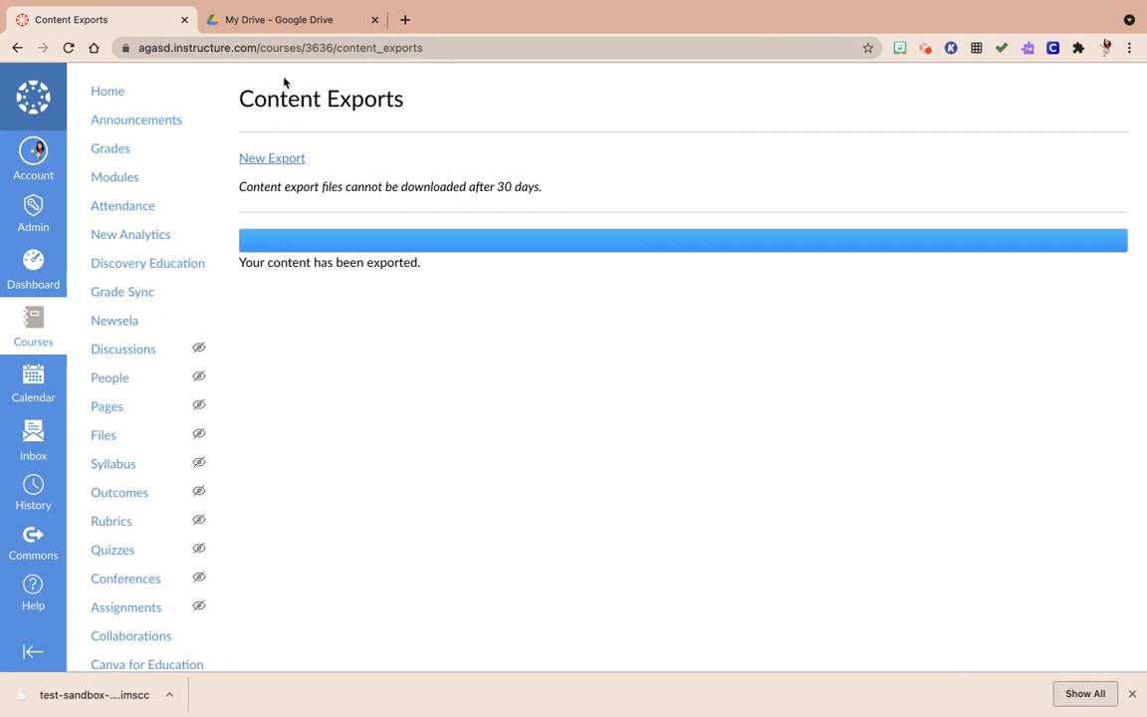
click(256, 19)
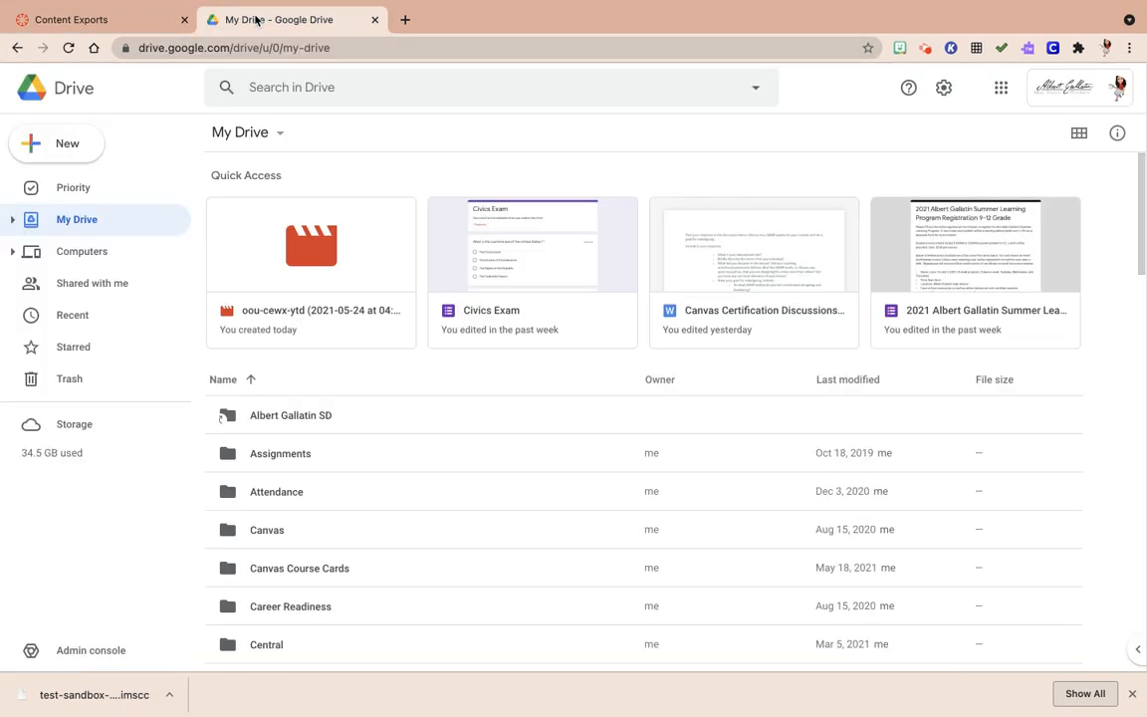
click(46, 143)
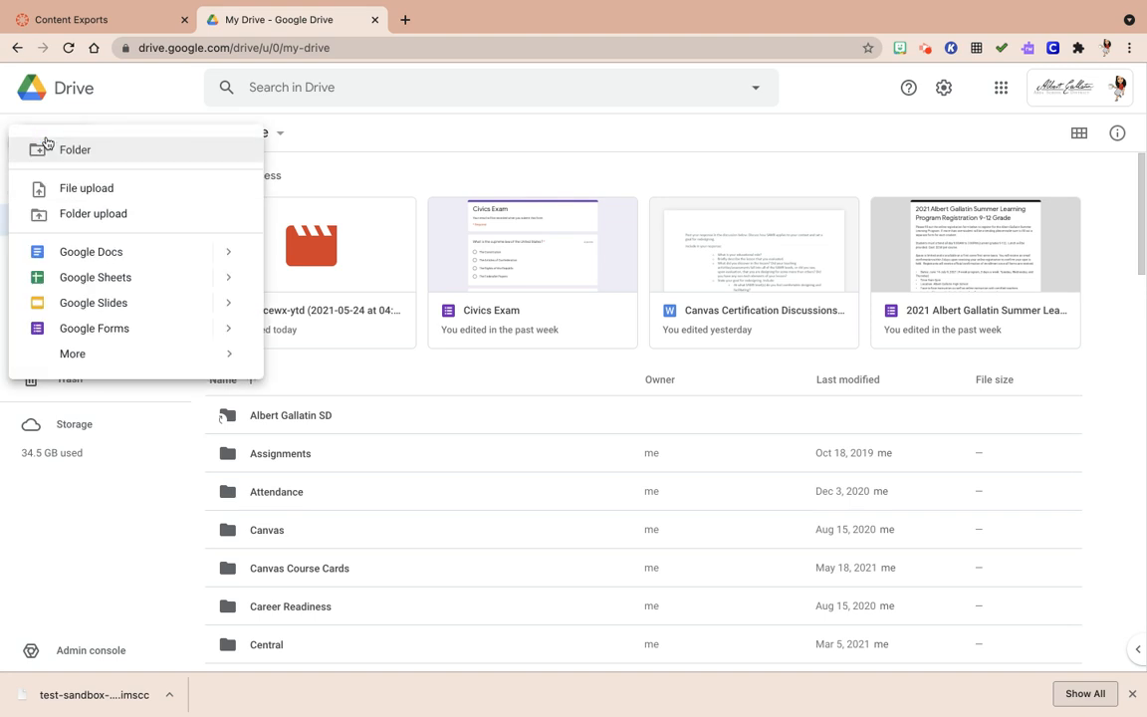
click(73, 191)
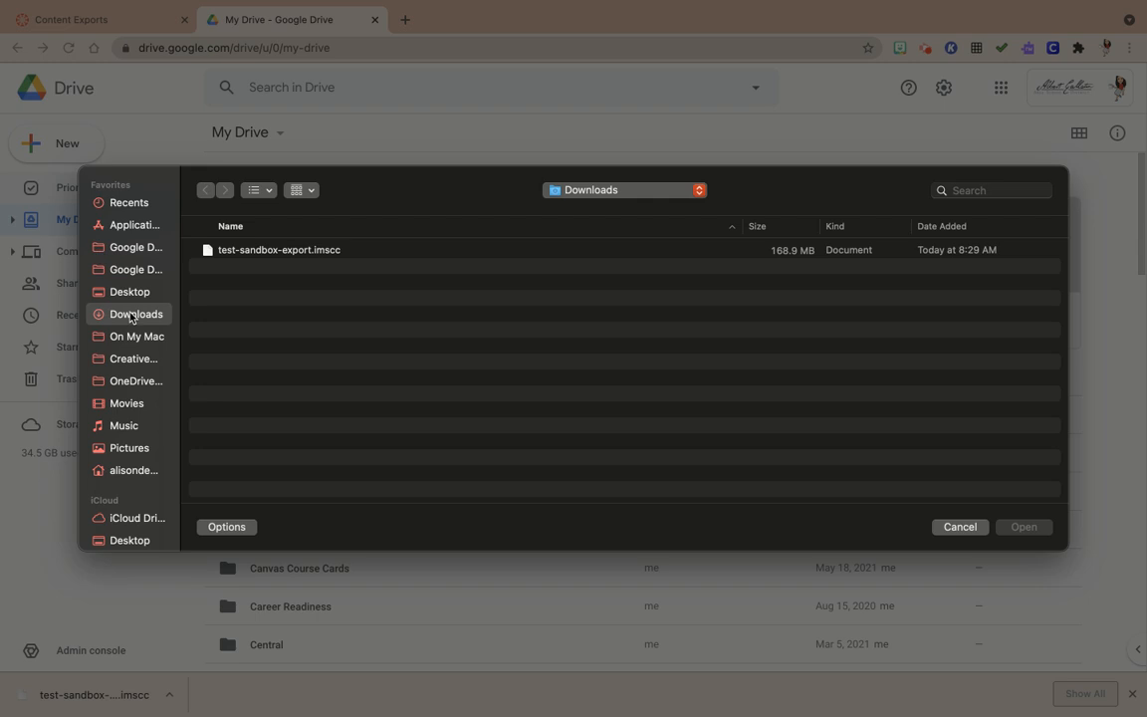
click(244, 253)
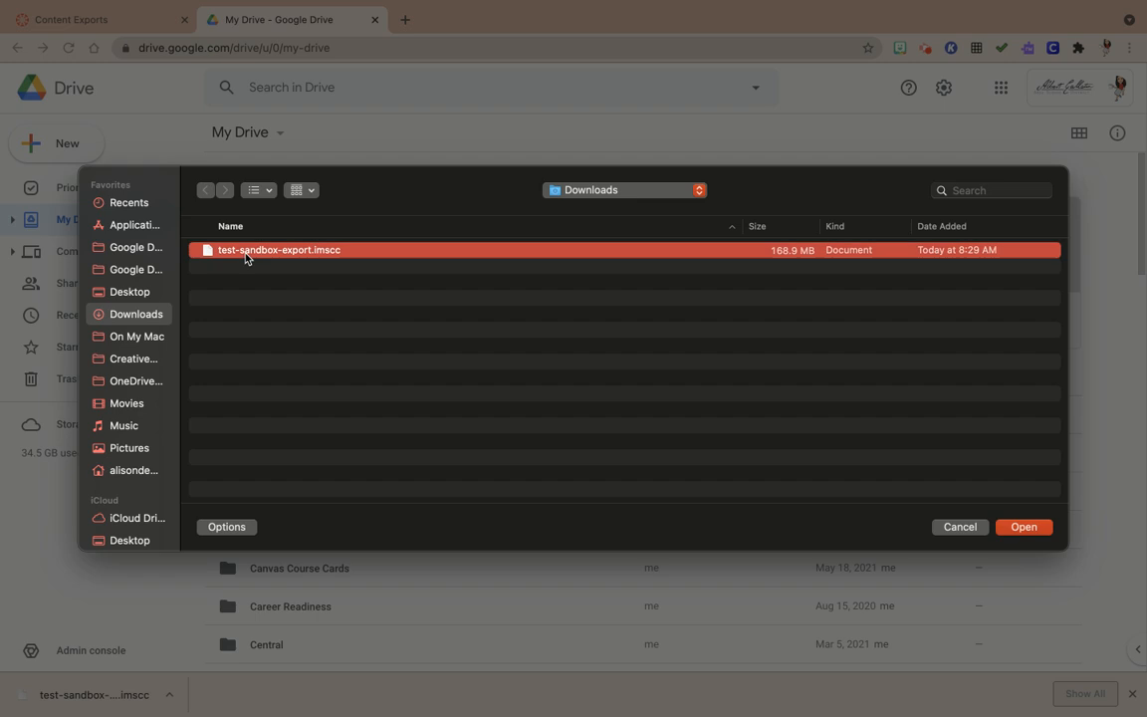
click(1035, 529)
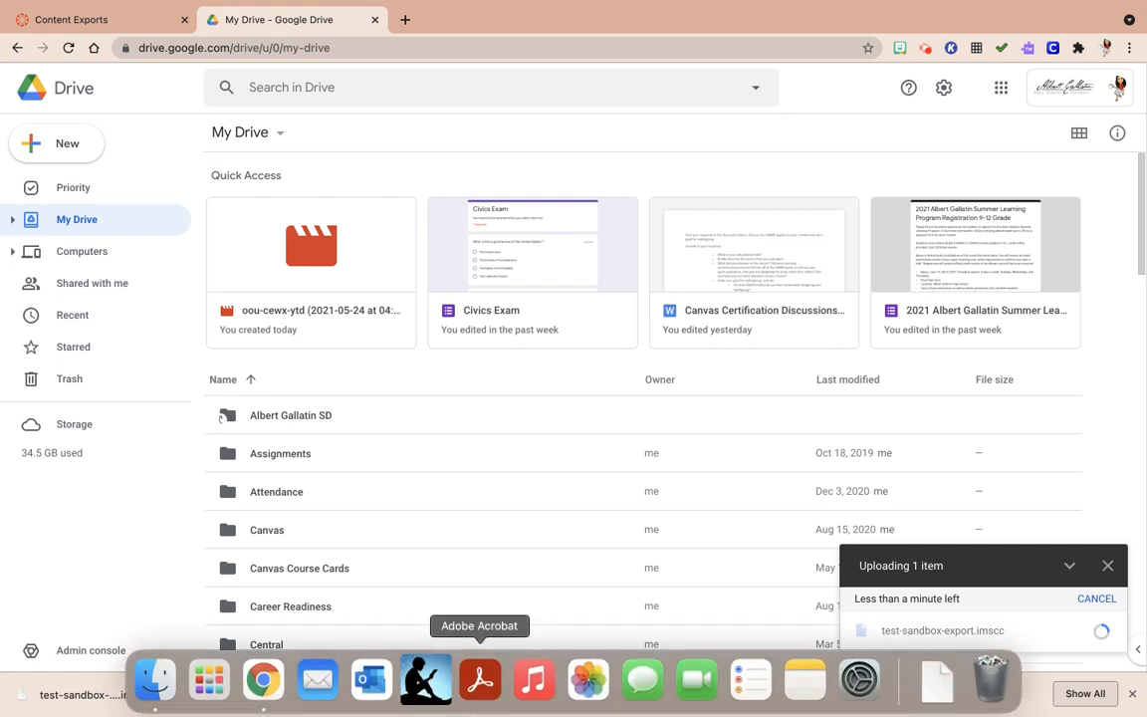
Switch to Finder and check the NO NAME drive and the Downloads folder for the export file.
click(151, 681)
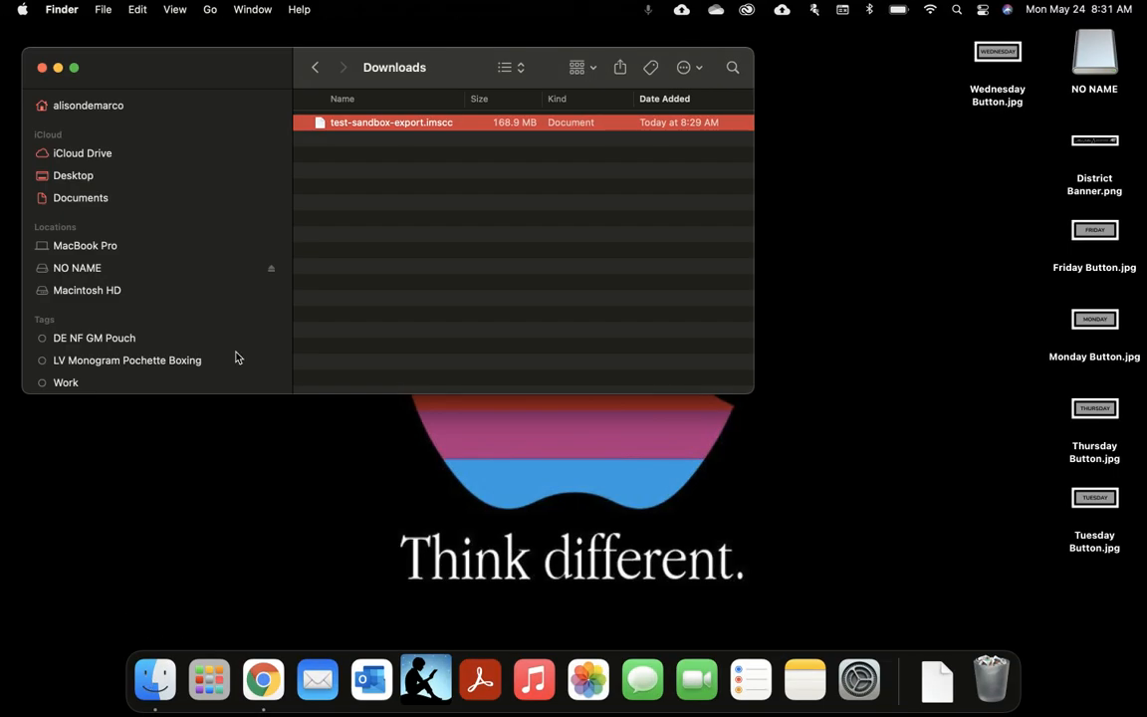
click(71, 267)
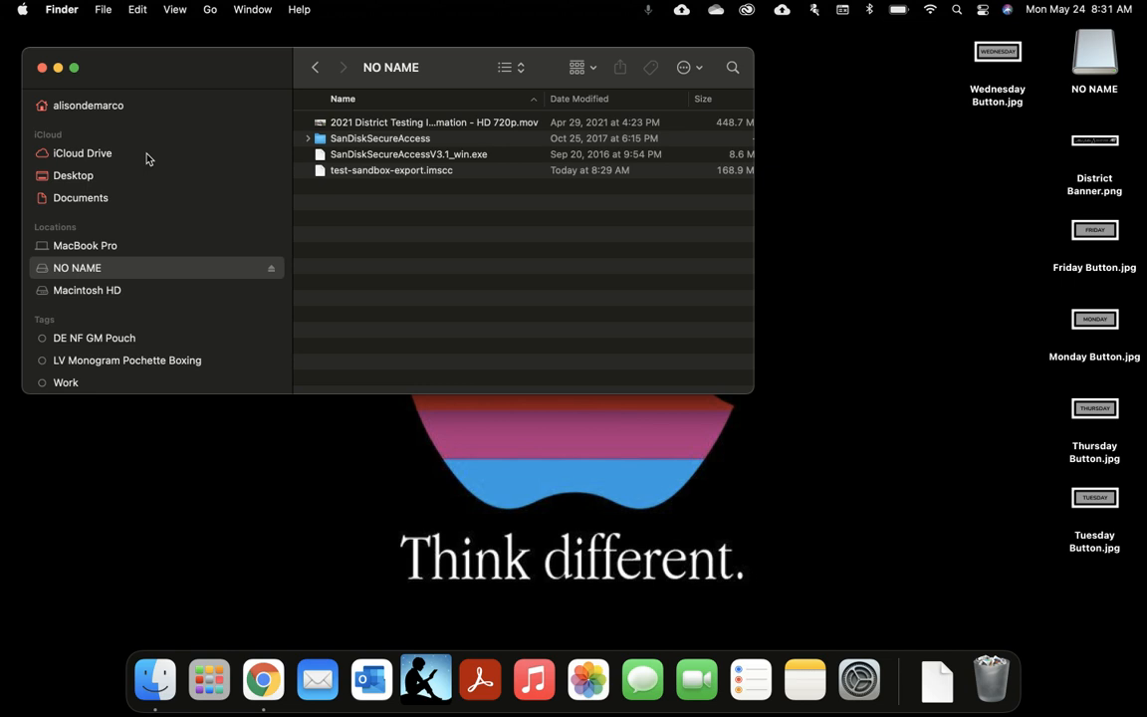
scroll(146, 159, up, 10)
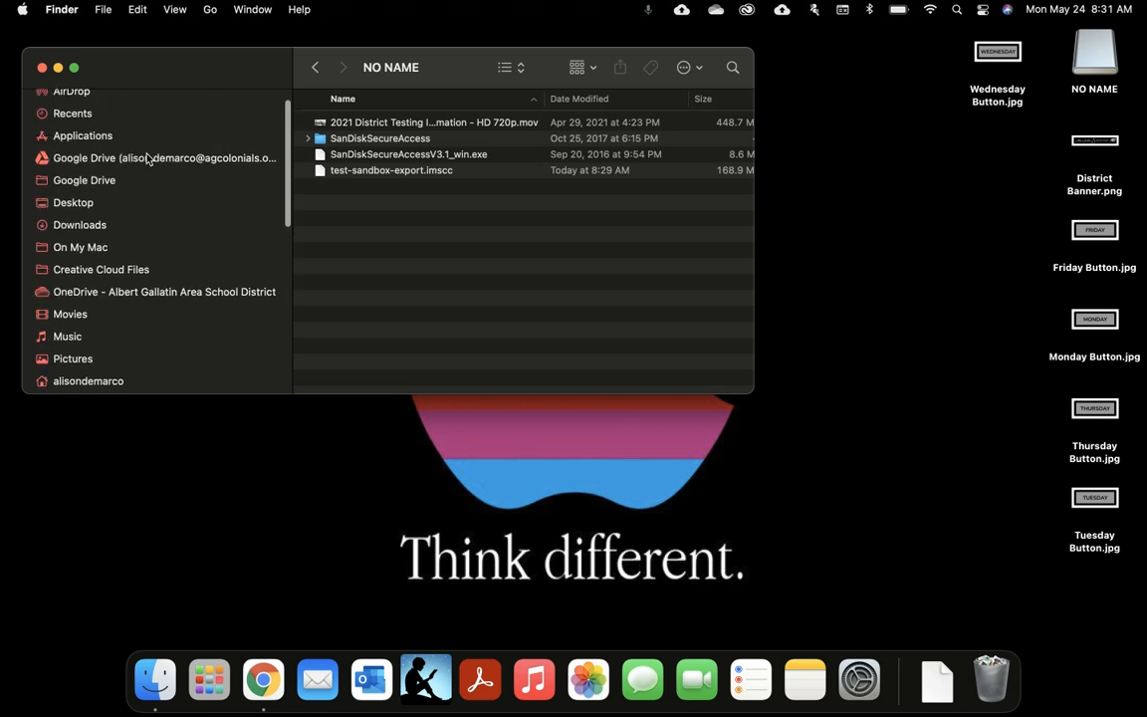
click(63, 250)
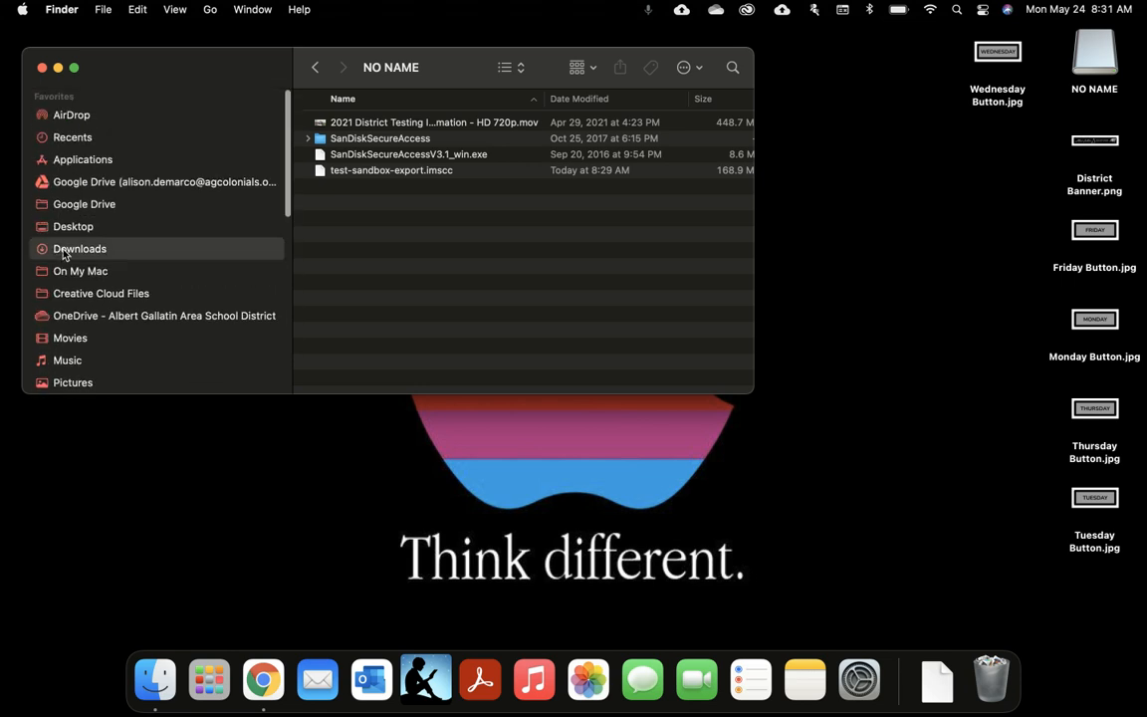
scroll(64, 253, down, 5)
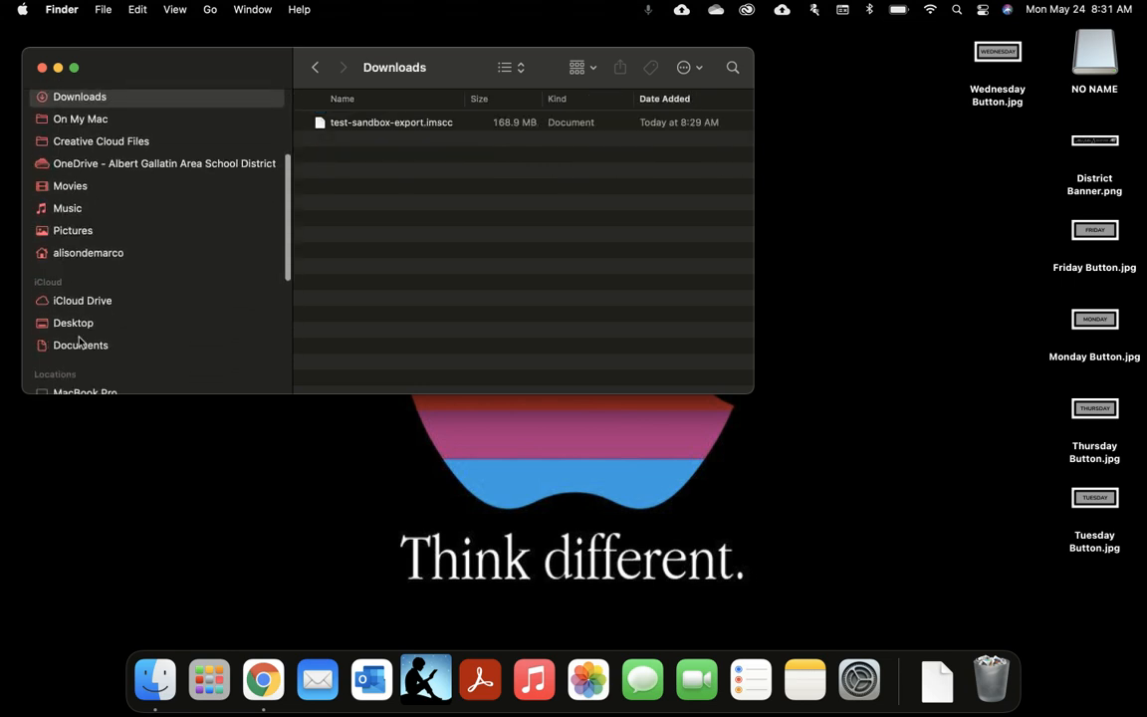
scroll(79, 332, down, 4)
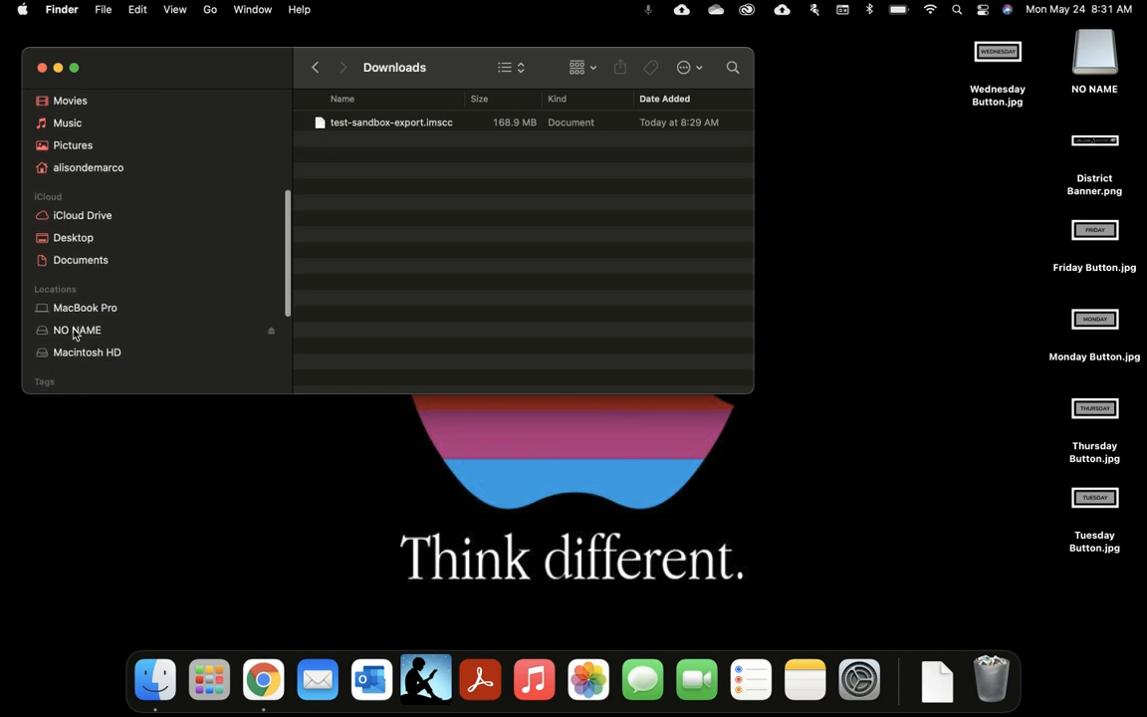
click(77, 332)
Dismiss the upload notice in Google Drive, and open the unpublished Course Shell course in Canvas.
click(263, 679)
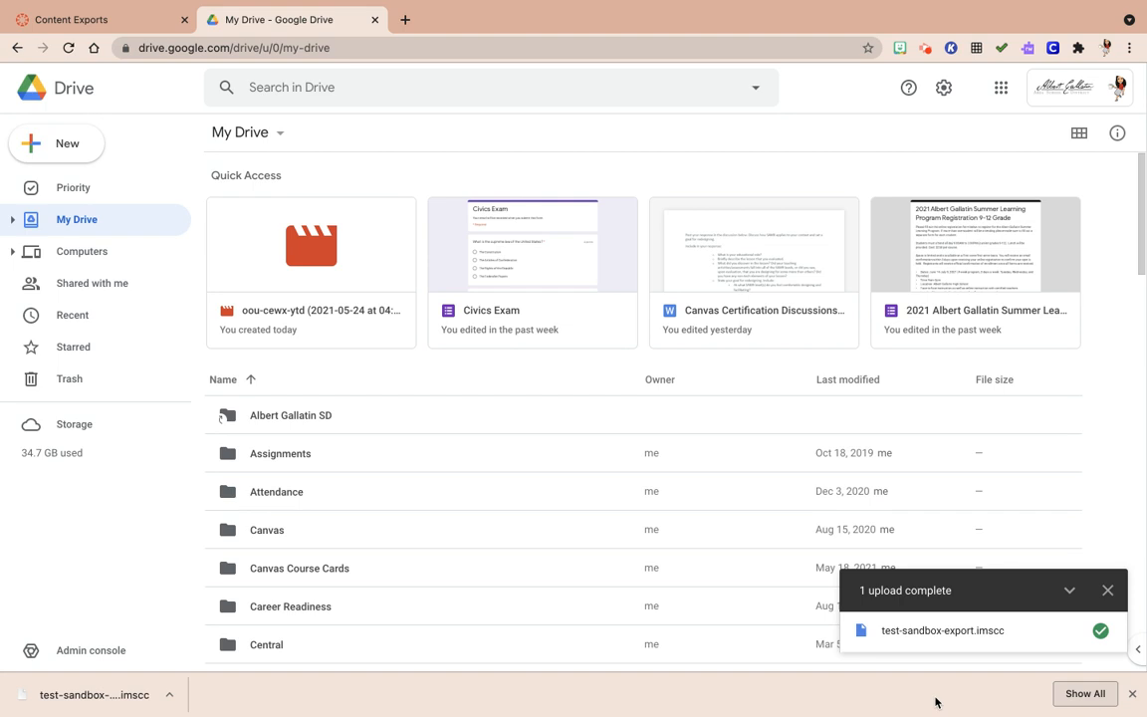
click(1107, 591)
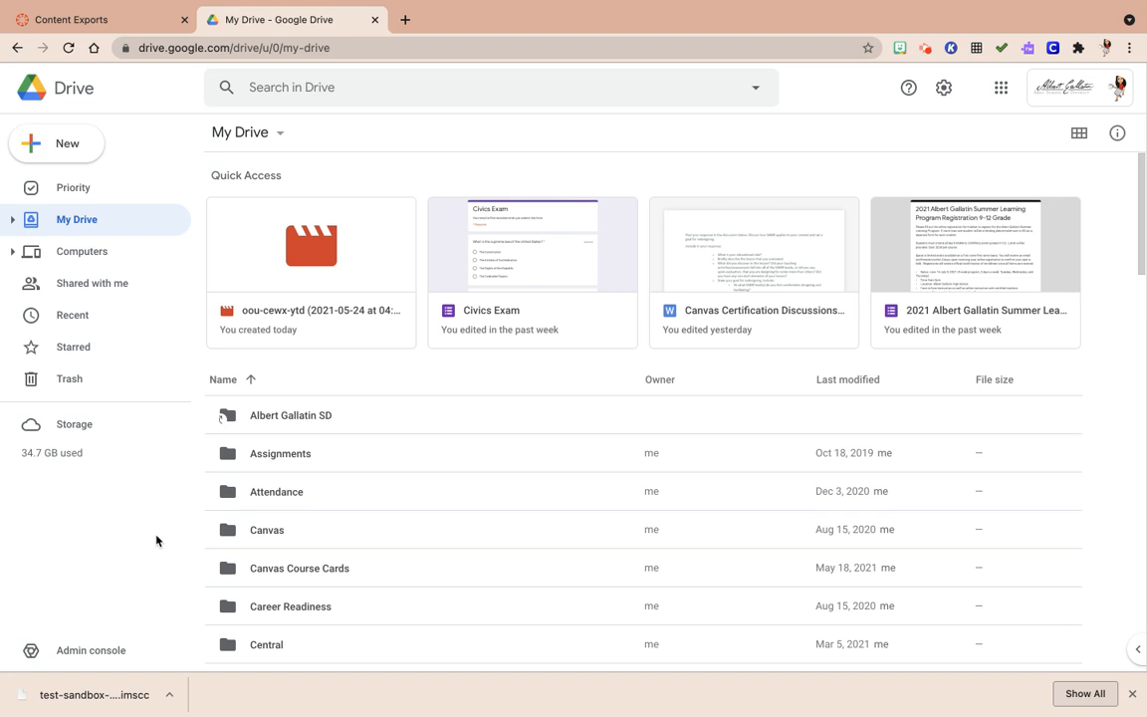
click(90, 26)
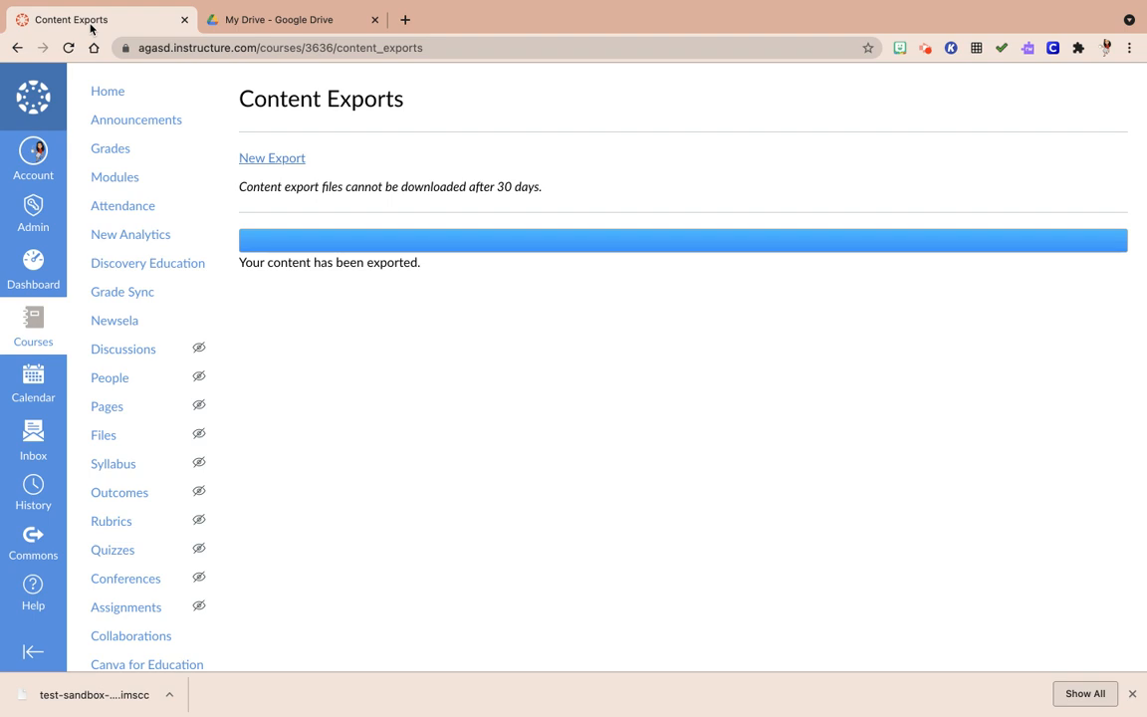
click(26, 280)
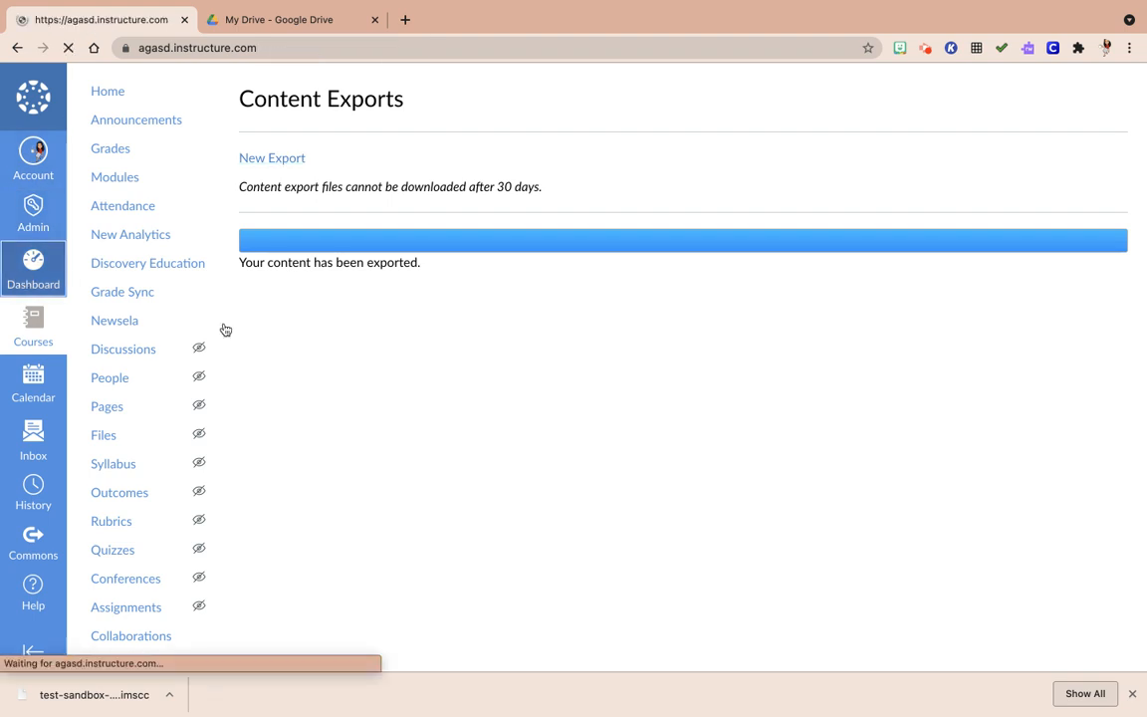
scroll(234, 336, down, 1)
scroll(234, 335, down, 5)
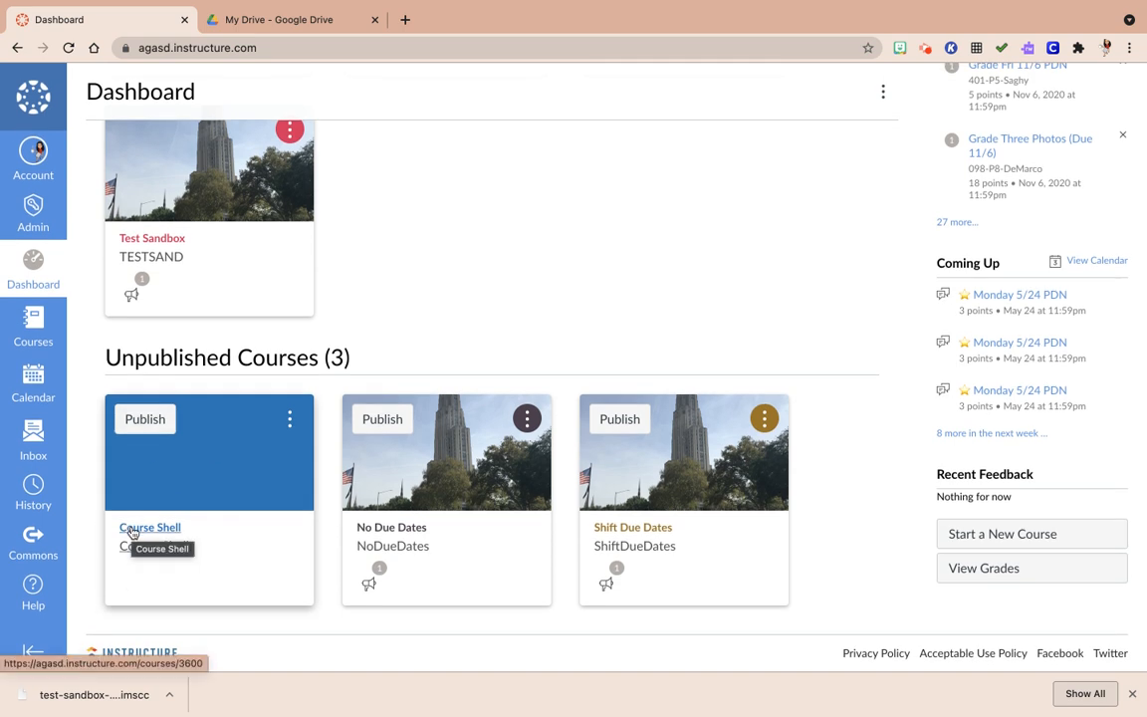
click(132, 531)
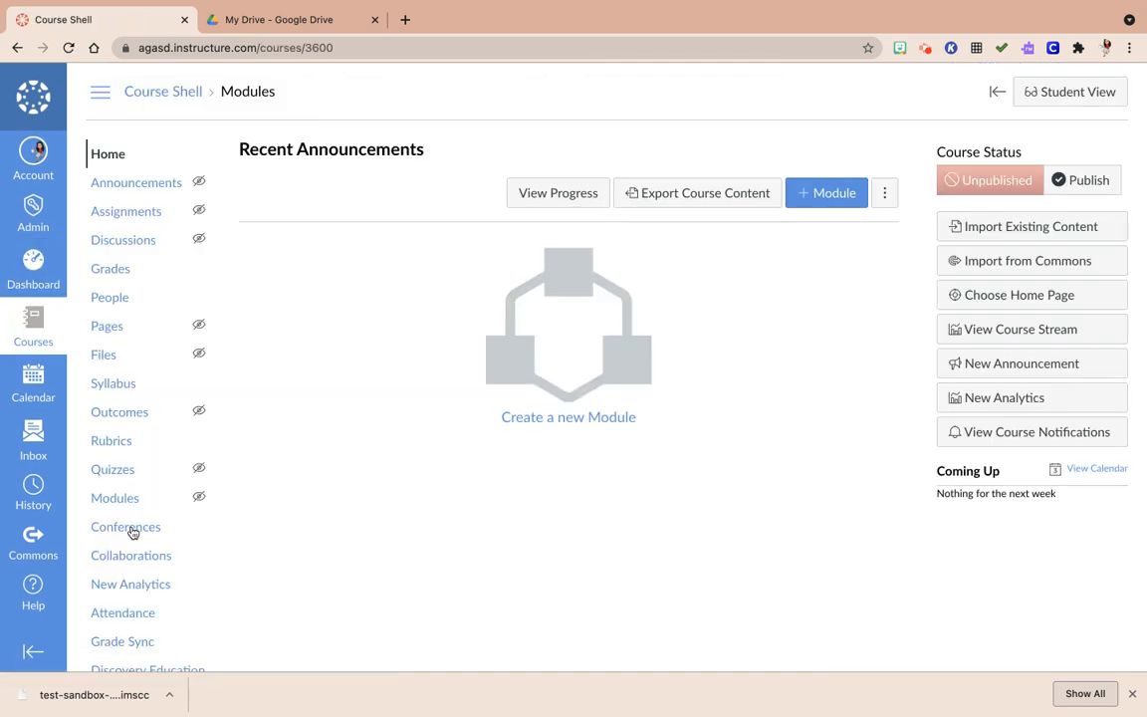
Open the page for importing existing content into the Course Shell course.
scroll(378, 530, down, 2)
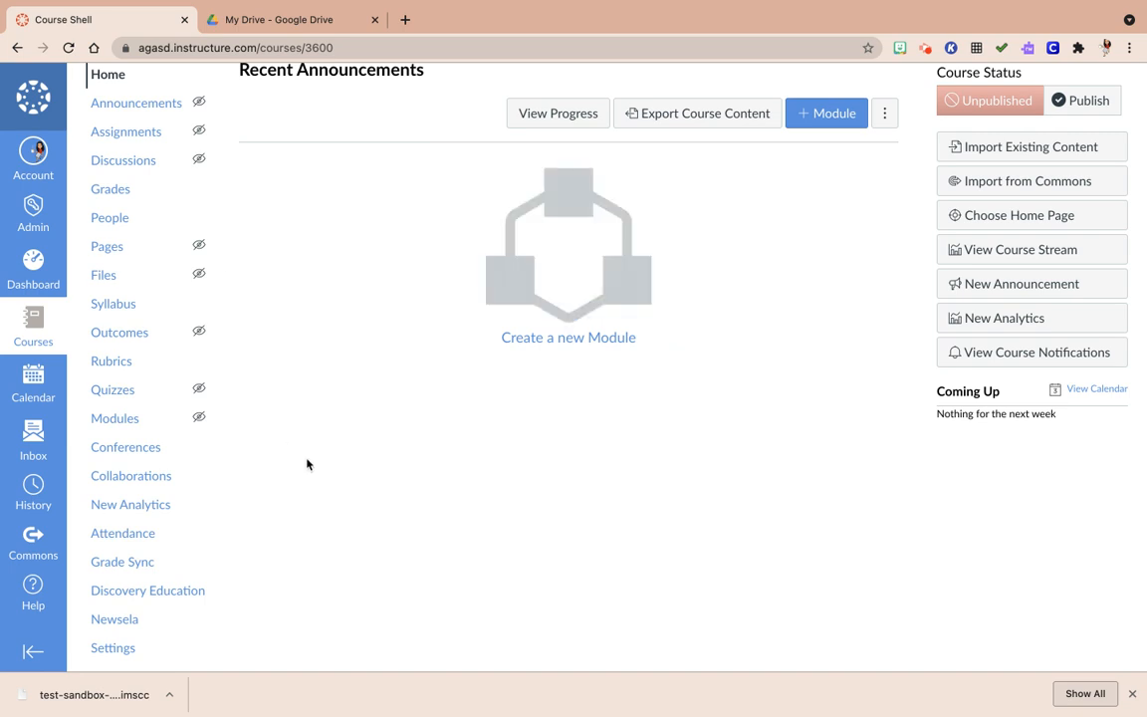
scroll(306, 464, up, 2)
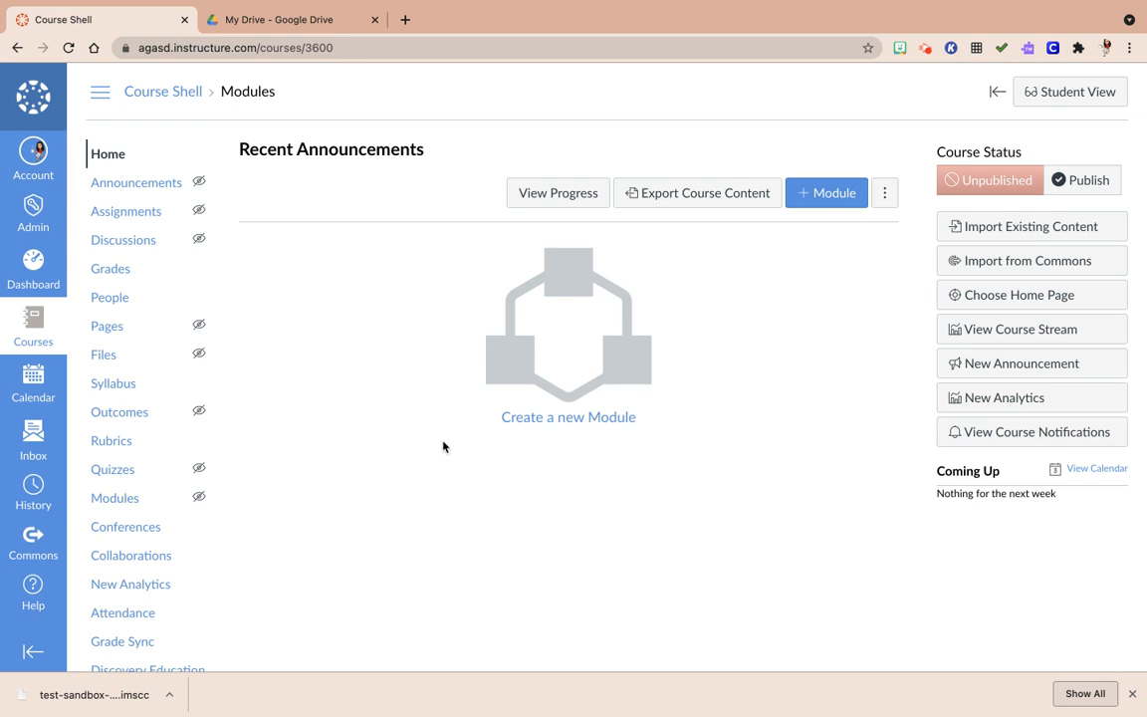
click(1011, 229)
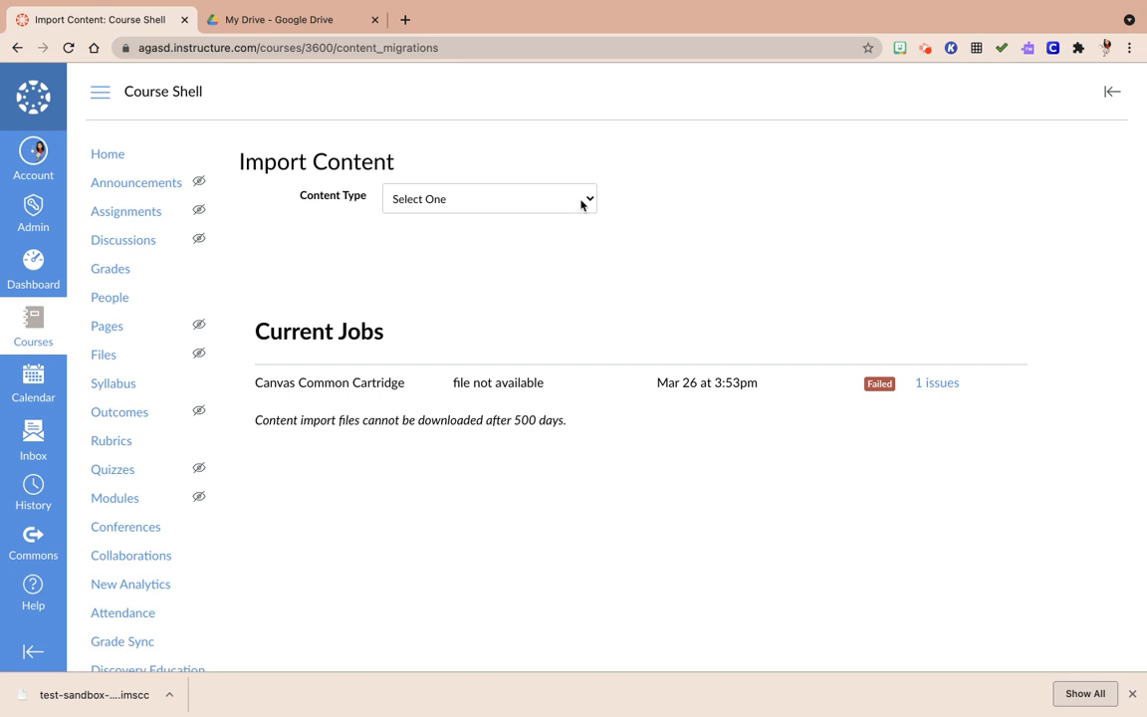
Set the import's content type to Canvas Course Export Package and choose test-sandbox-export.imscc from Downloads as the source.
click(588, 202)
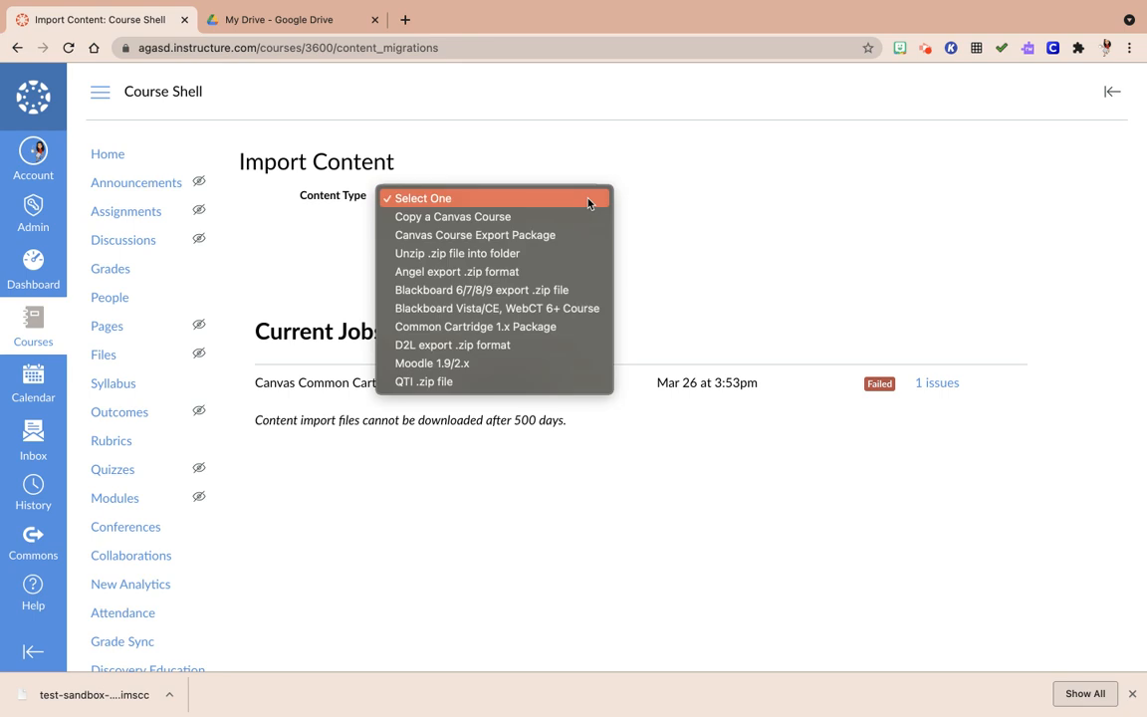
click(530, 235)
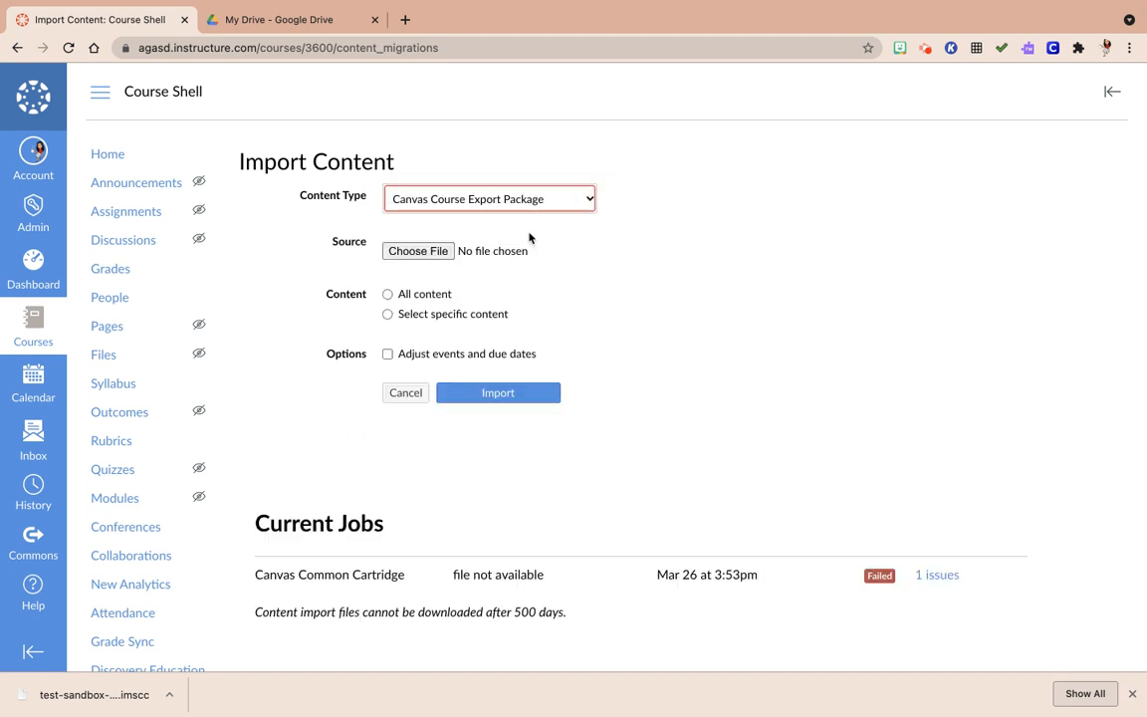
click(429, 251)
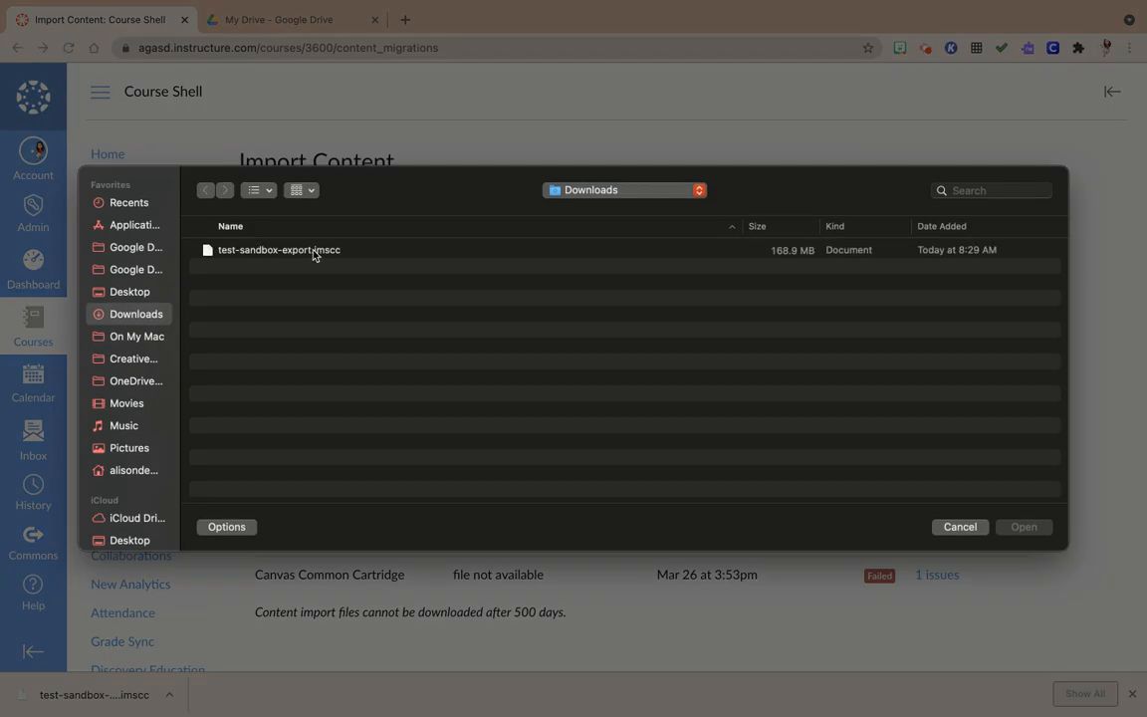
click(313, 251)
click(1024, 527)
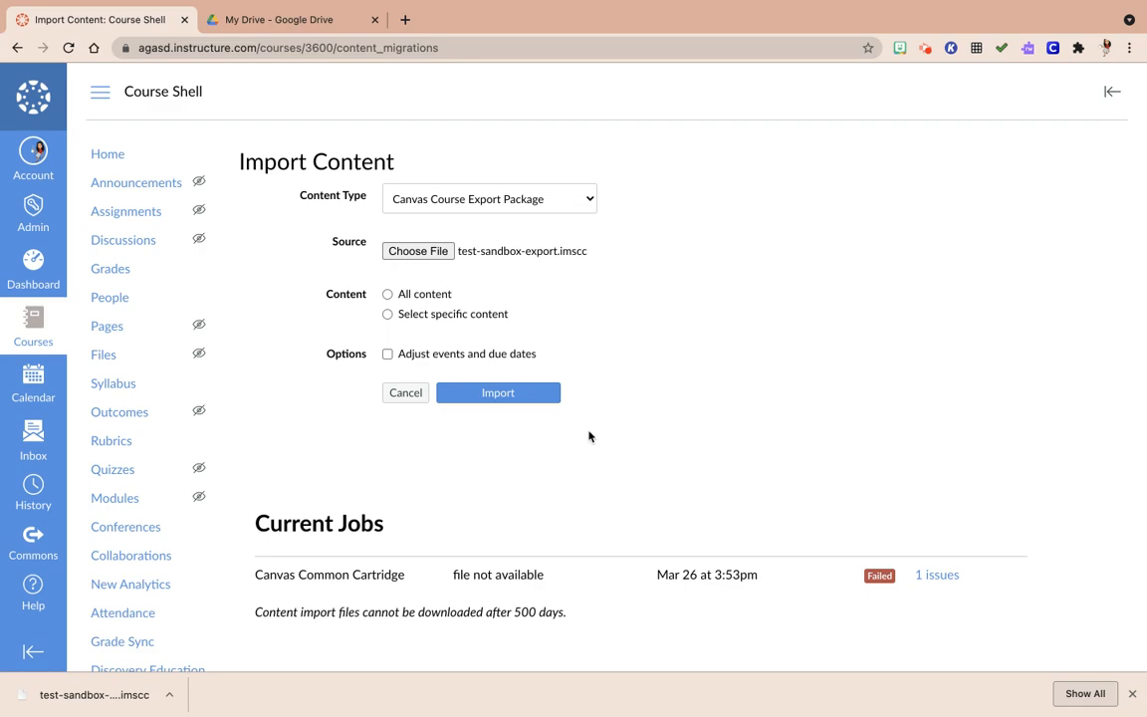
Import all content with events and due dates adjusted by removing the dates.
click(387, 295)
click(388, 358)
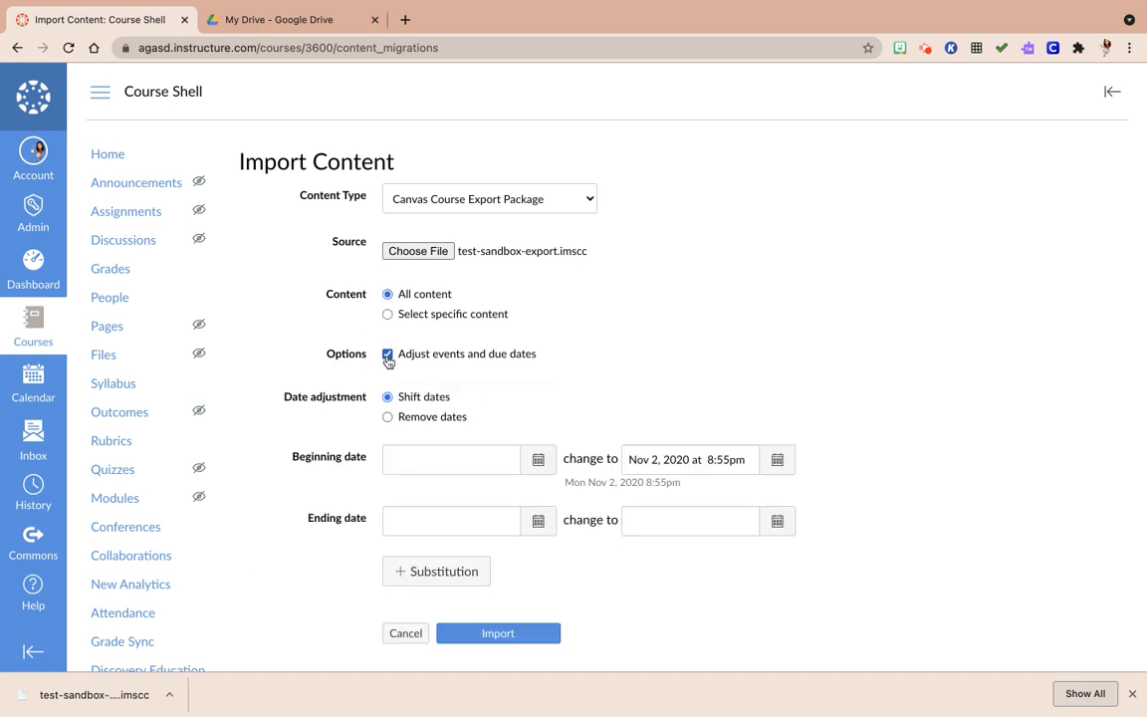
click(388, 419)
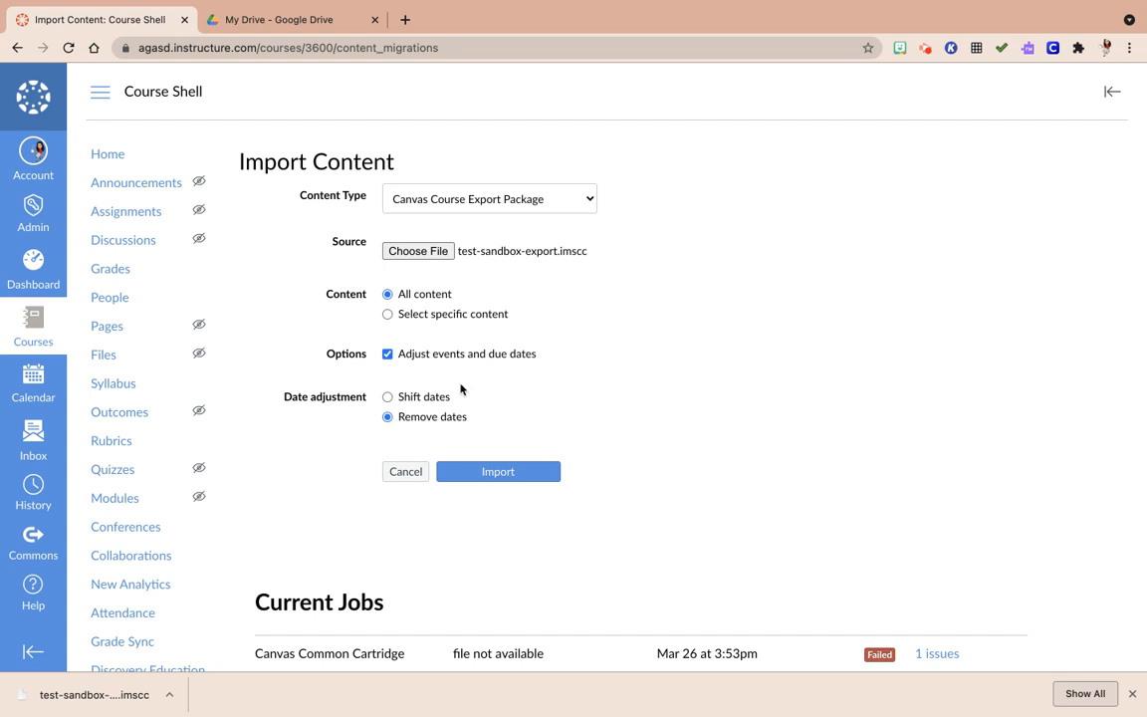
click(498, 474)
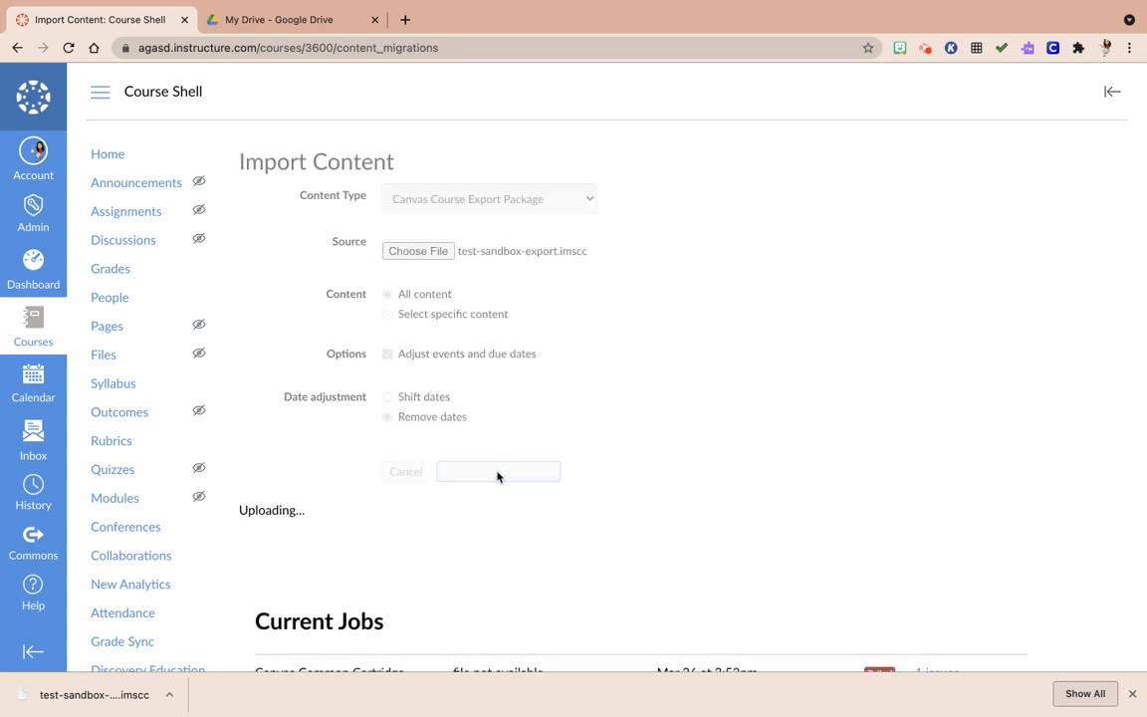
Review the issue reported for the test-sandbox-export.imscc import job, and return to the Course Shell home page.
scroll(408, 612, down, 2)
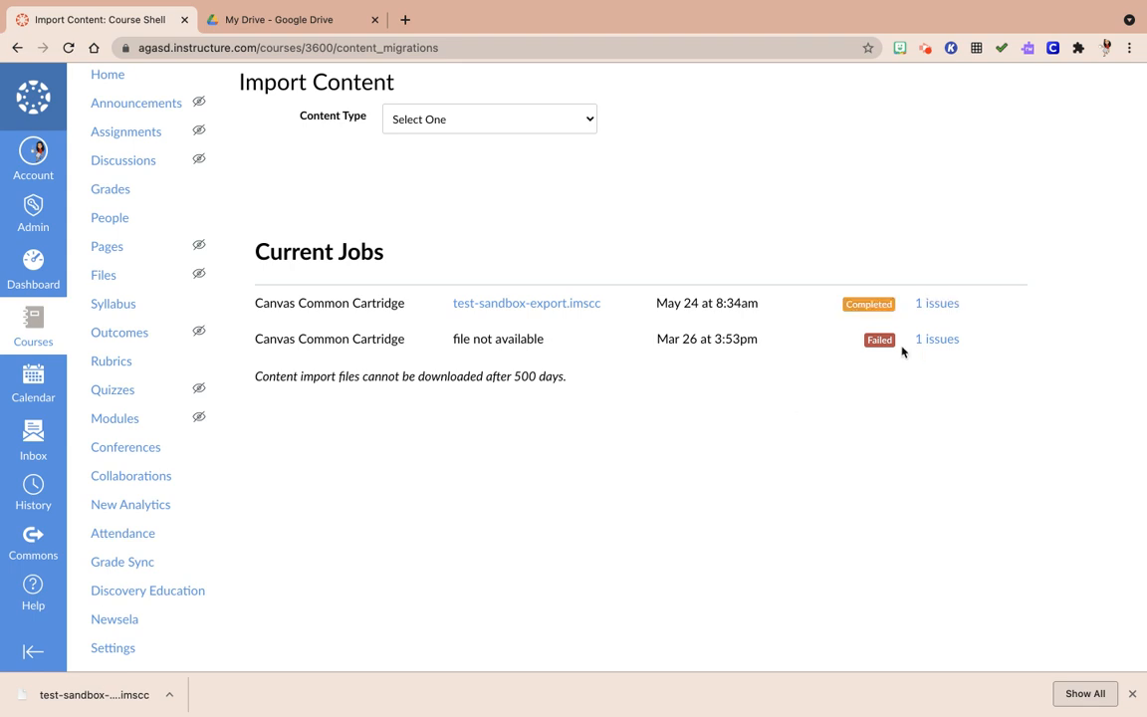
click(941, 304)
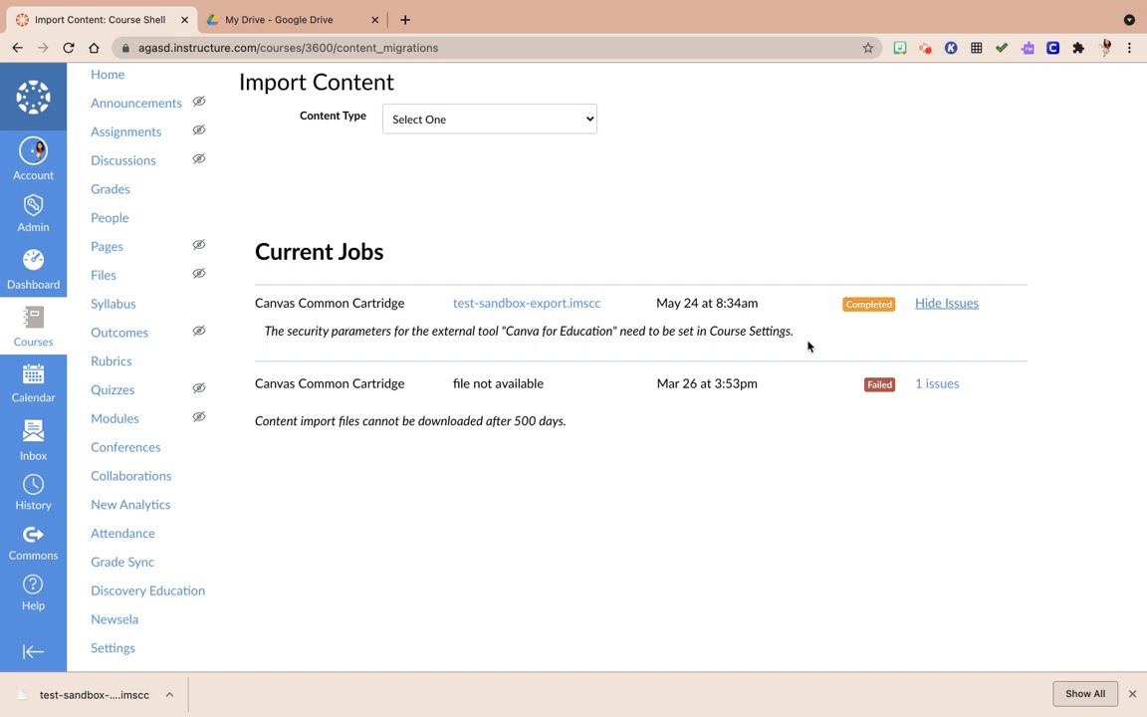
click(945, 304)
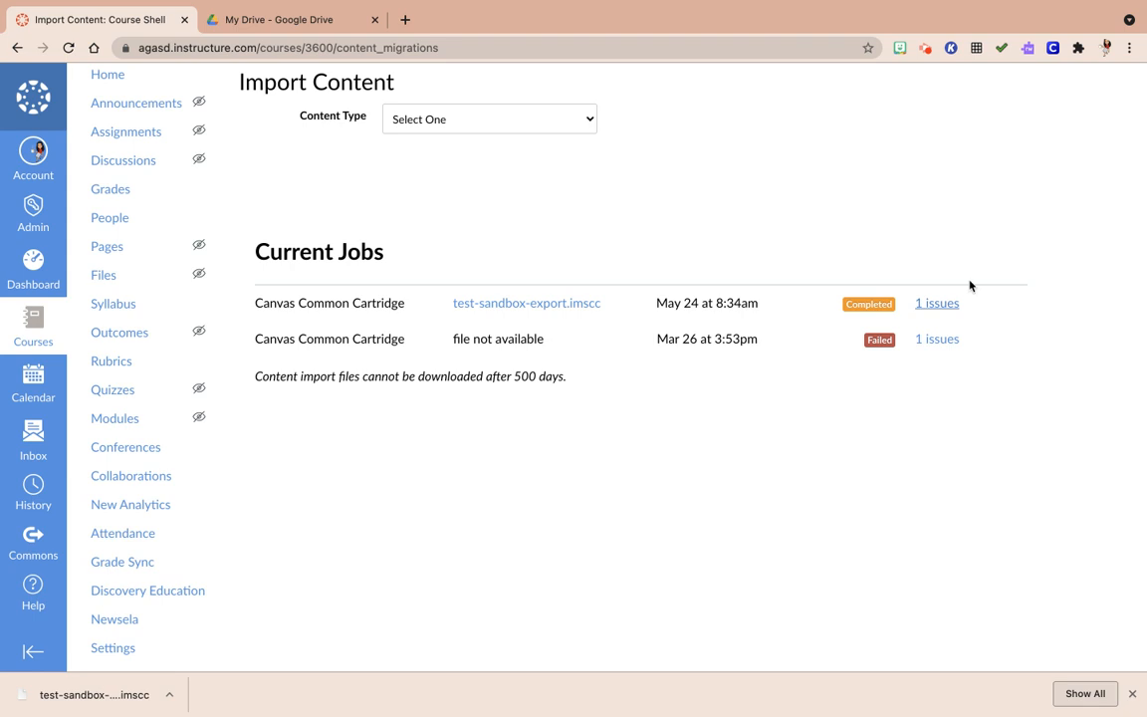
click(933, 303)
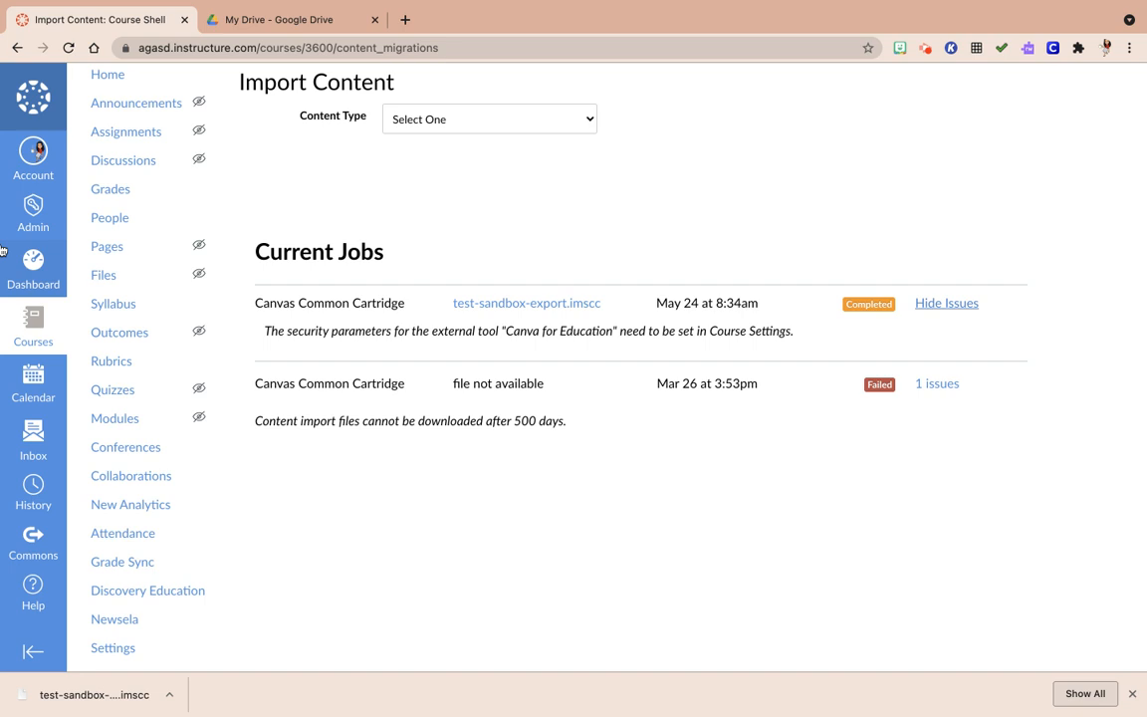
scroll(398, 298, up, 2)
click(110, 155)
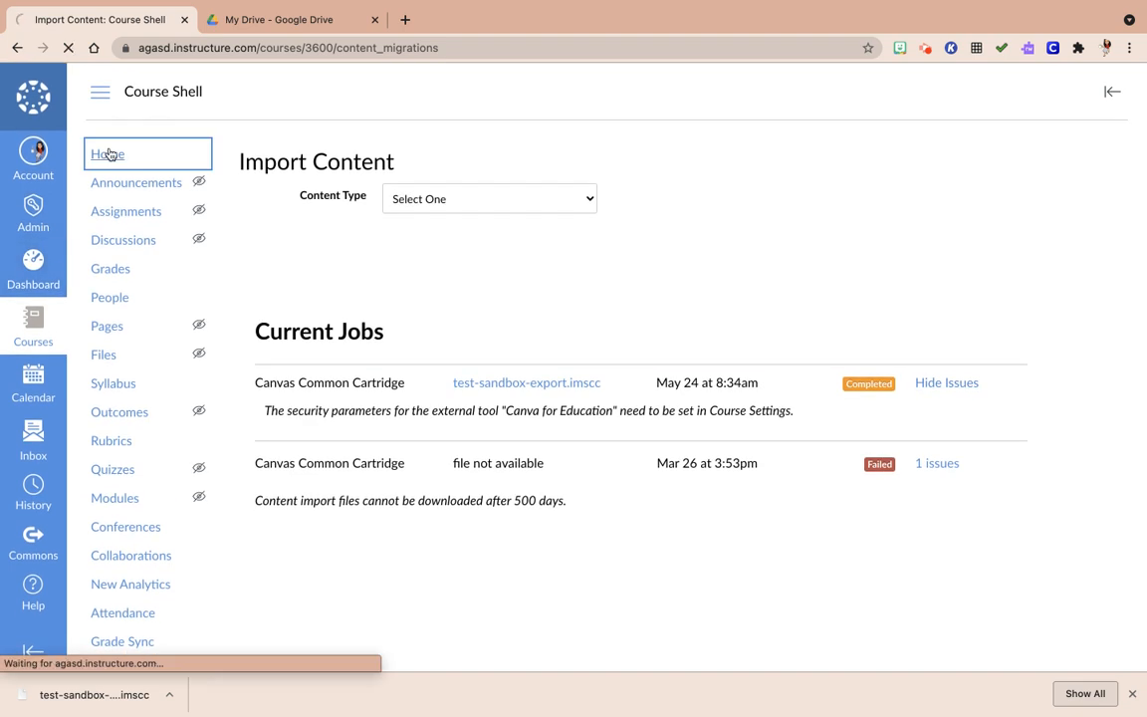